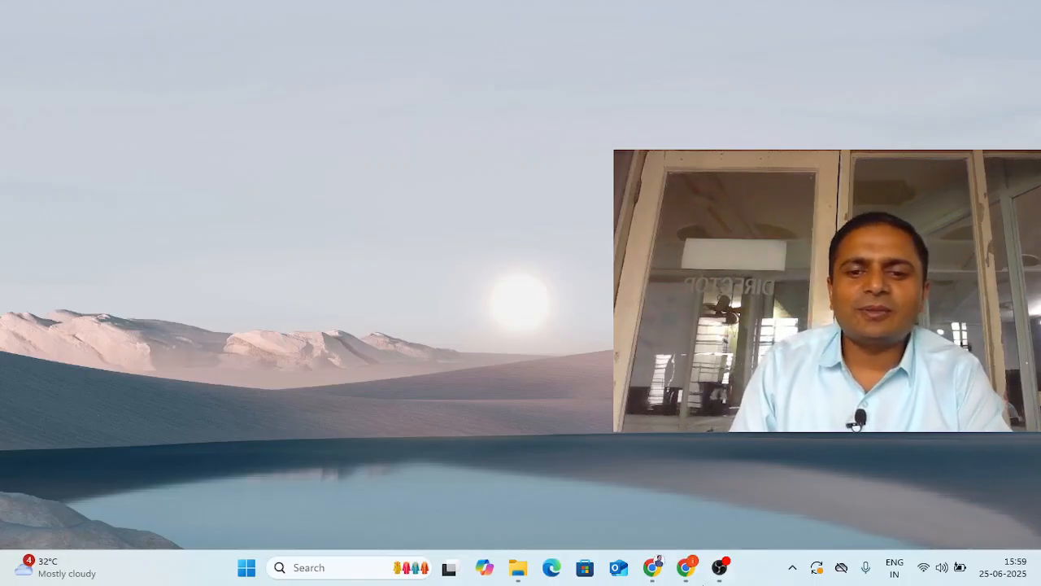
- Load gatistvam.com in a new Chrome tab
click(686, 567)
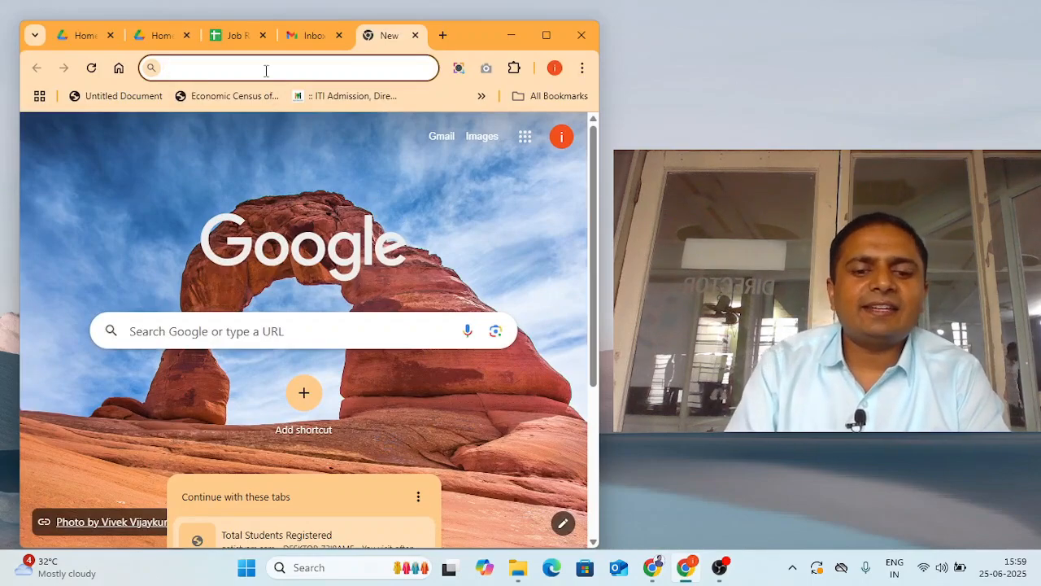
text(gatistvam.com)
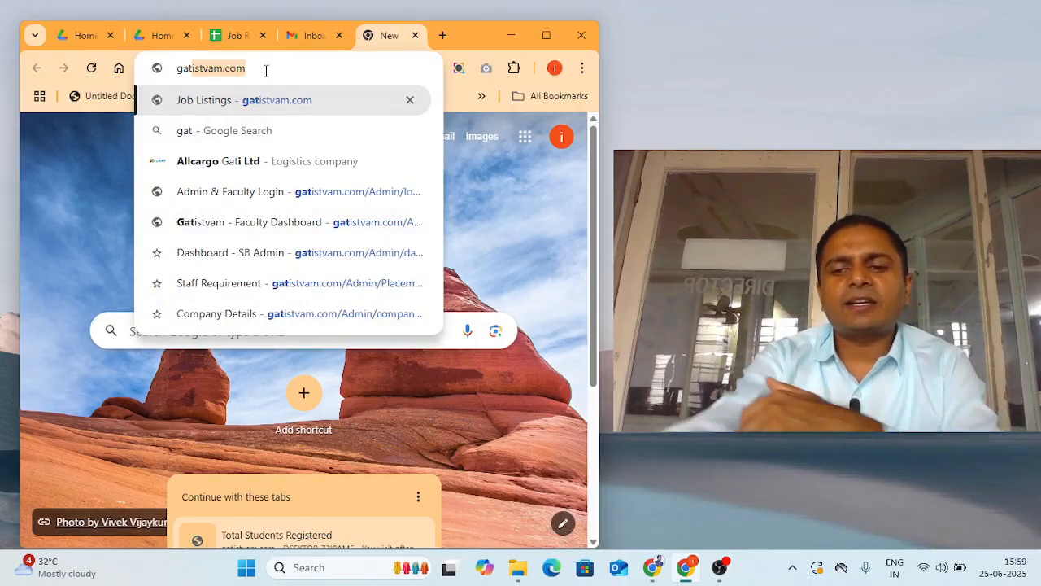
key(Return)
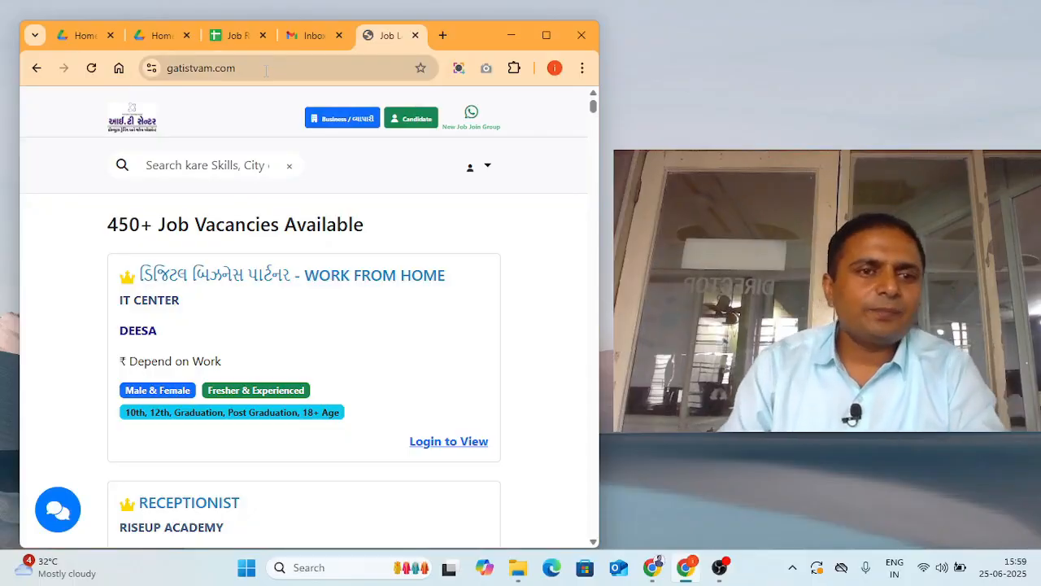
- Browse the job vacancy cards and open the RECEPTIONIST listing
scroll(327, 330, down, 4)
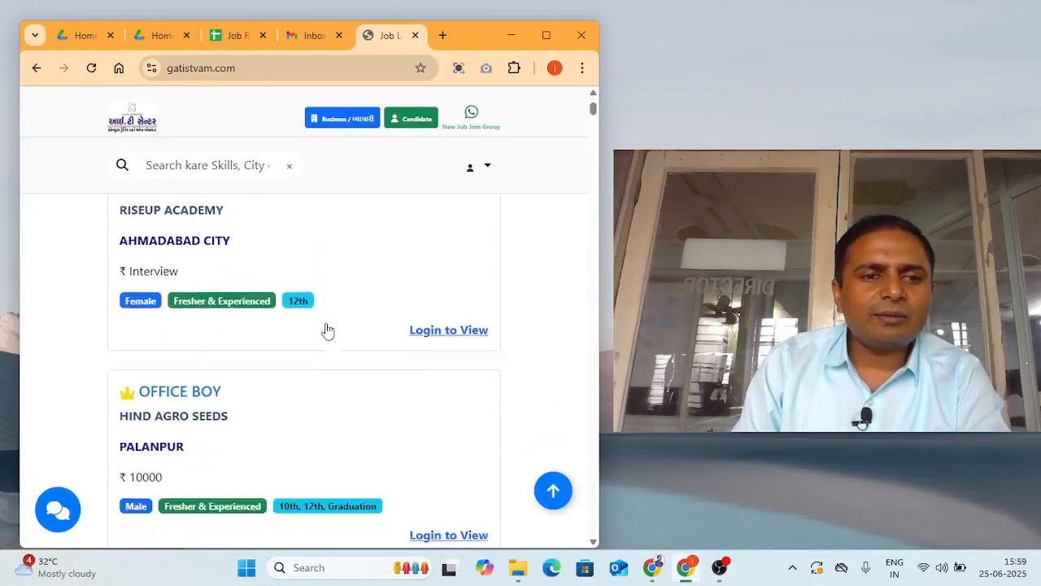
scroll(328, 330, down, 7)
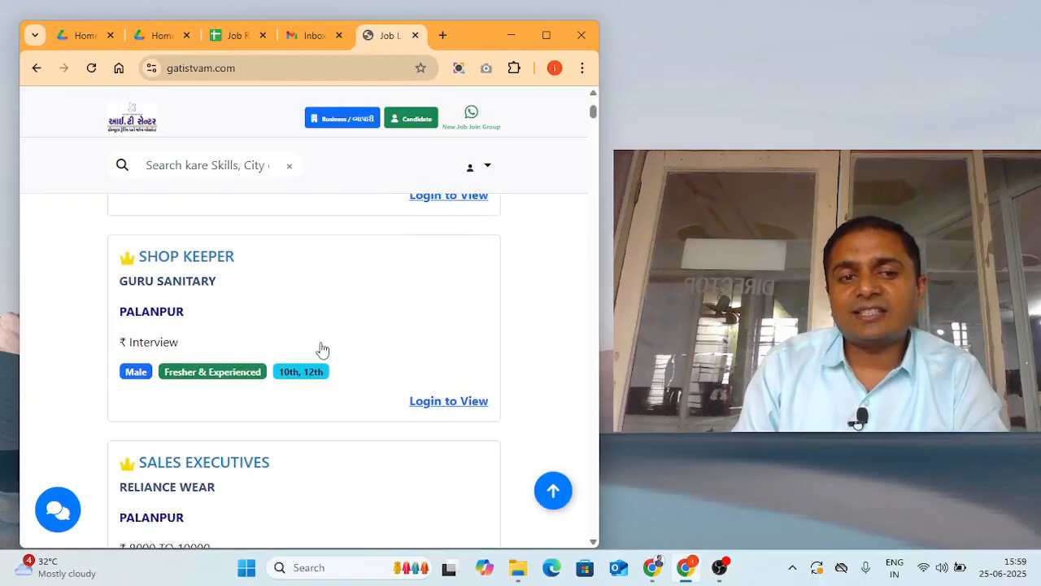
scroll(322, 350, down, 6)
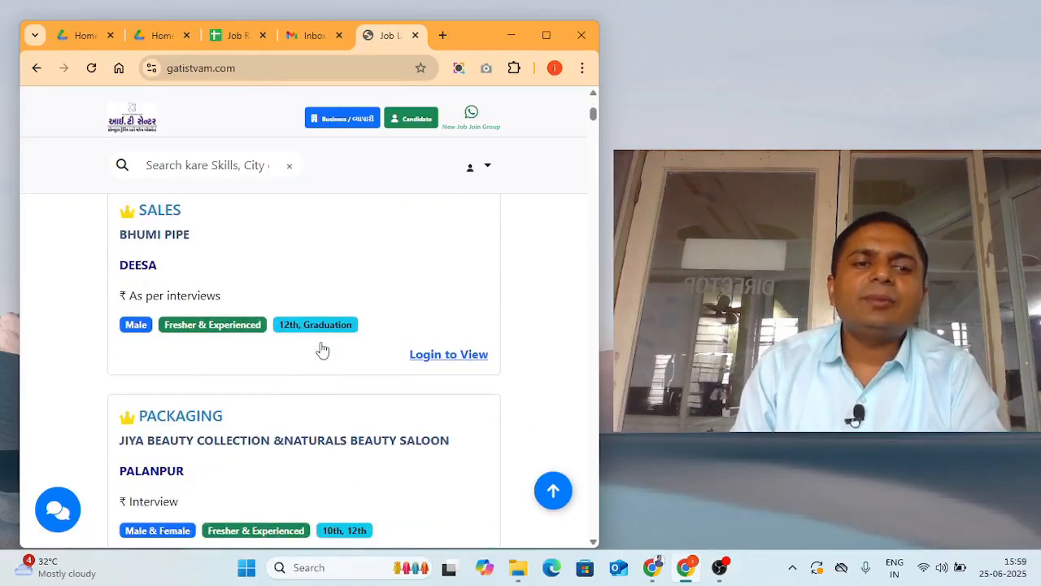
scroll(322, 349, down, 2)
scroll(322, 350, up, 1)
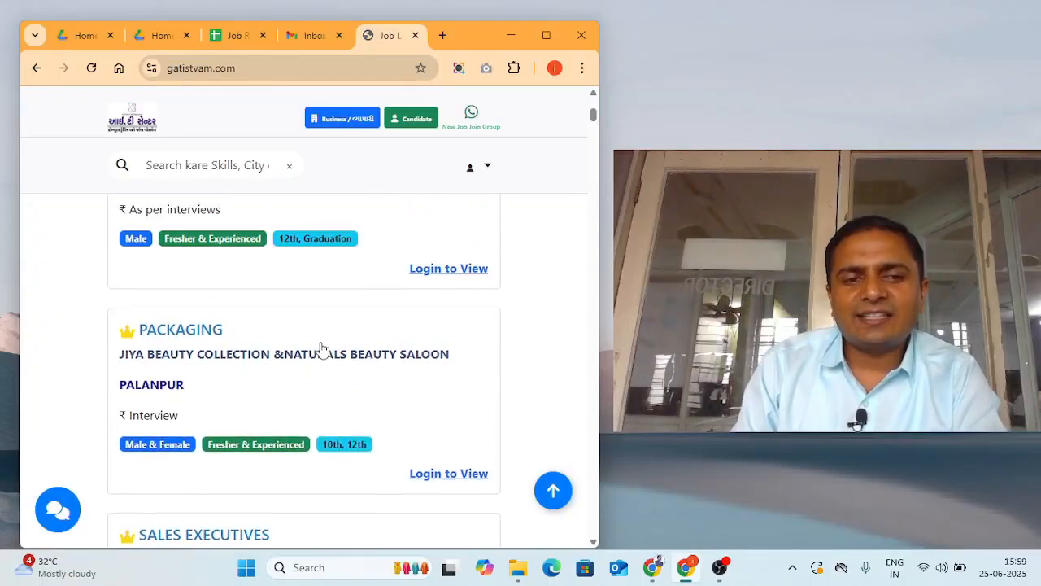
scroll(322, 350, up, 12)
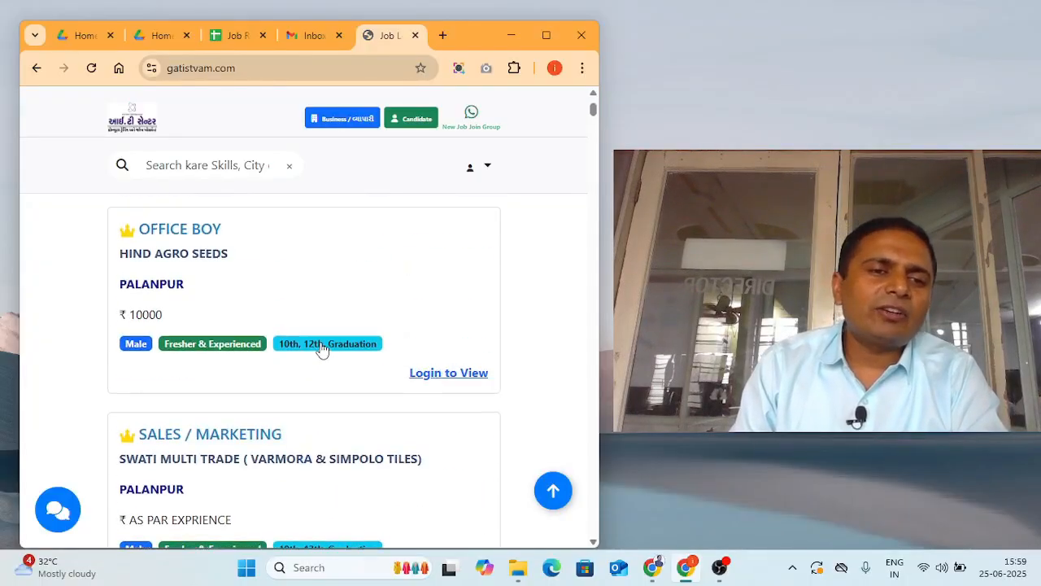
scroll(322, 349, up, 8)
scroll(322, 349, down, 4)
scroll(322, 350, up, 1)
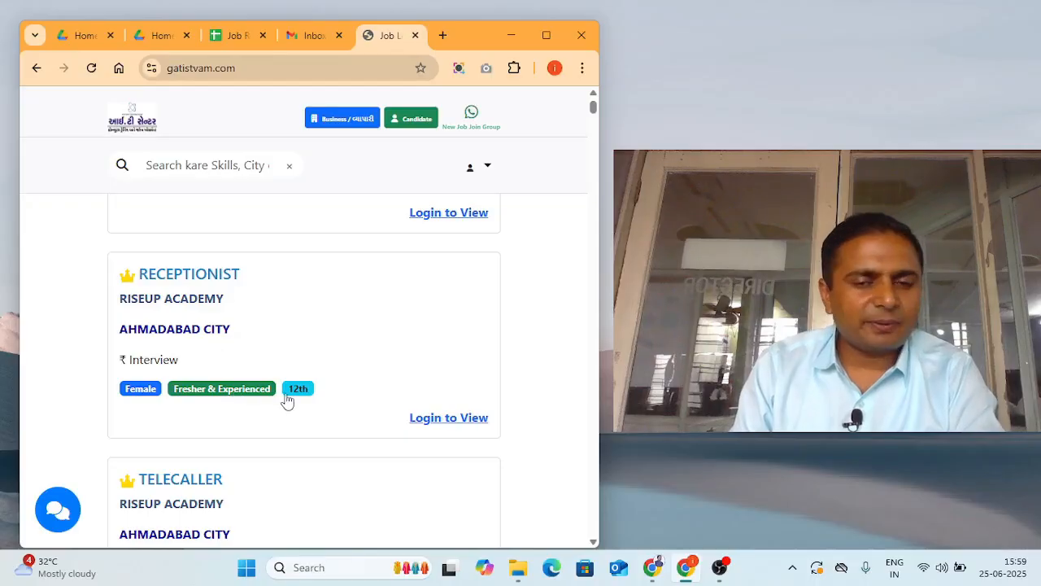
click(304, 326)
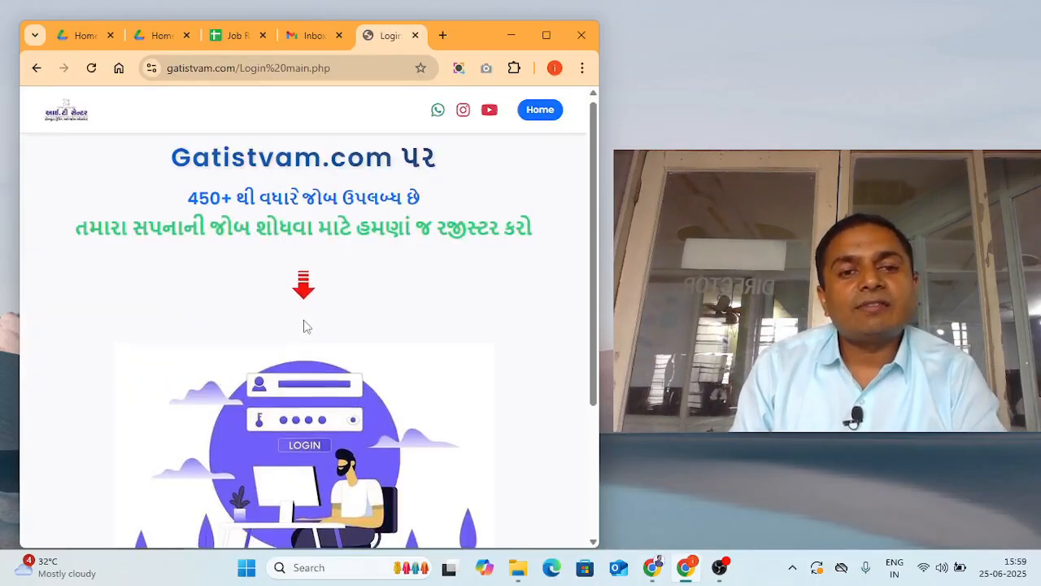
scroll(303, 326, down, 3)
scroll(304, 326, up, 3)
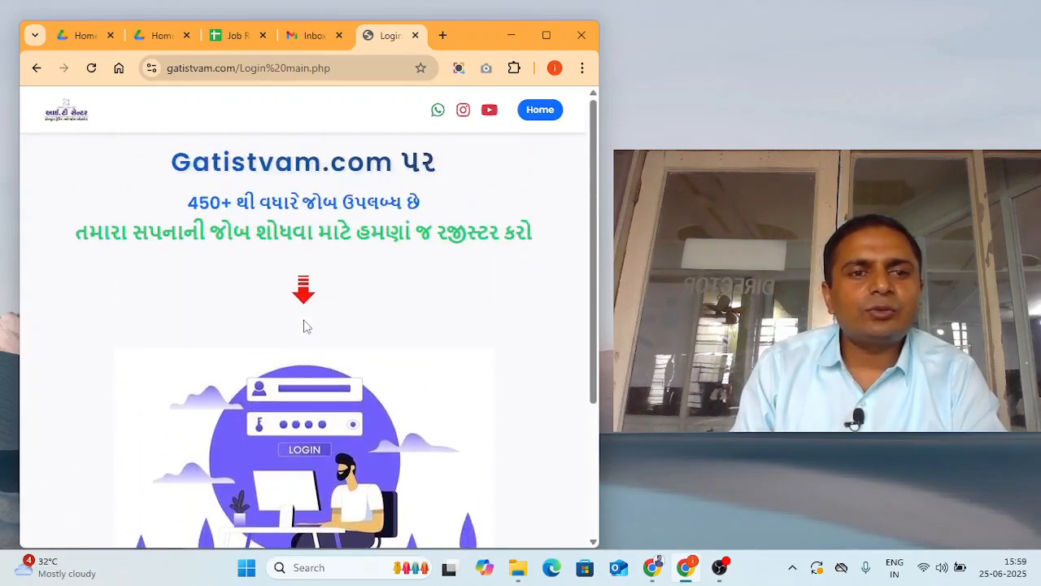
scroll(303, 326, down, 3)
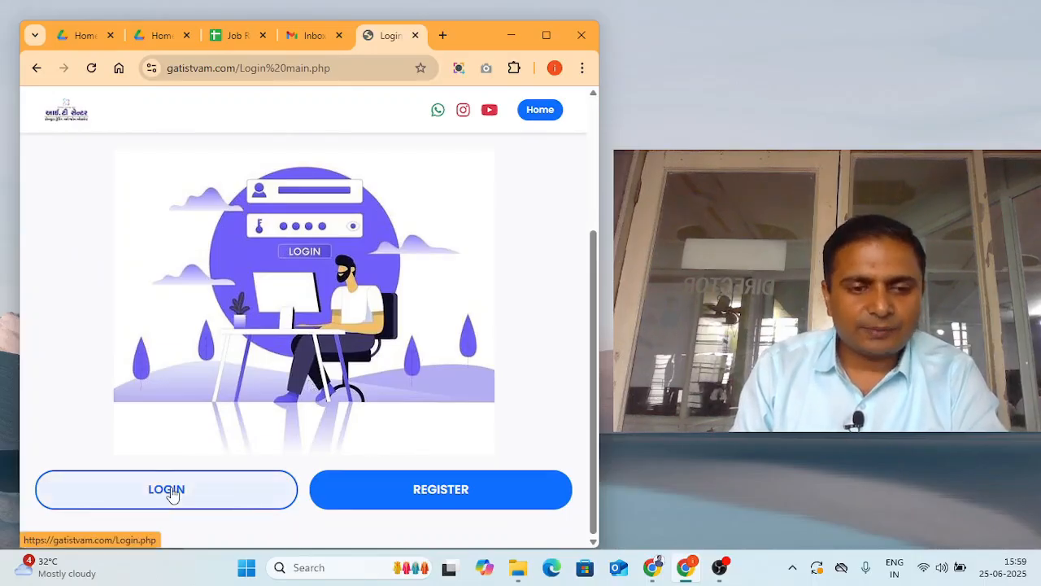
click(171, 492)
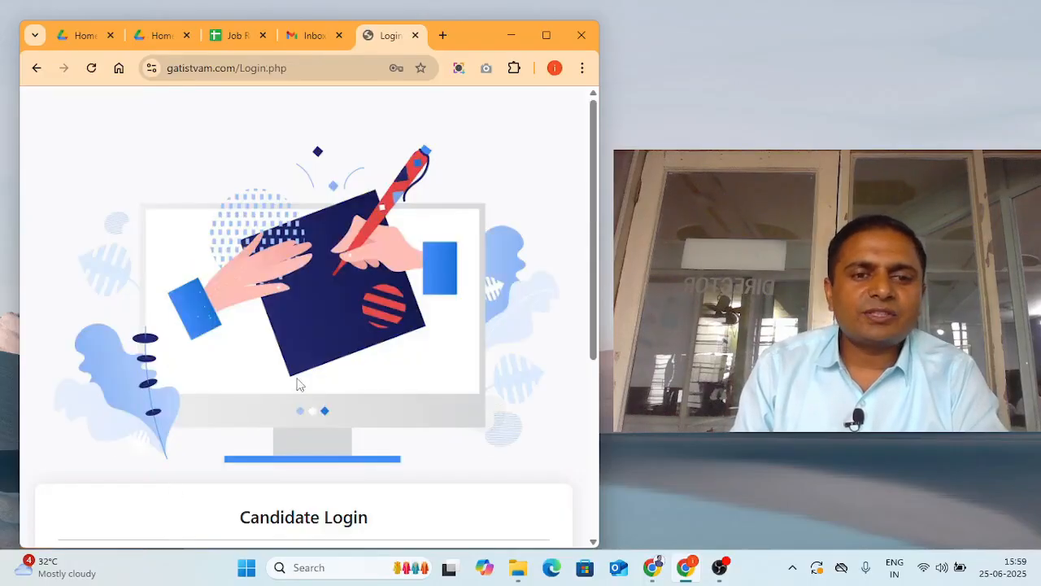
scroll(338, 346, down, 4)
click(190, 285)
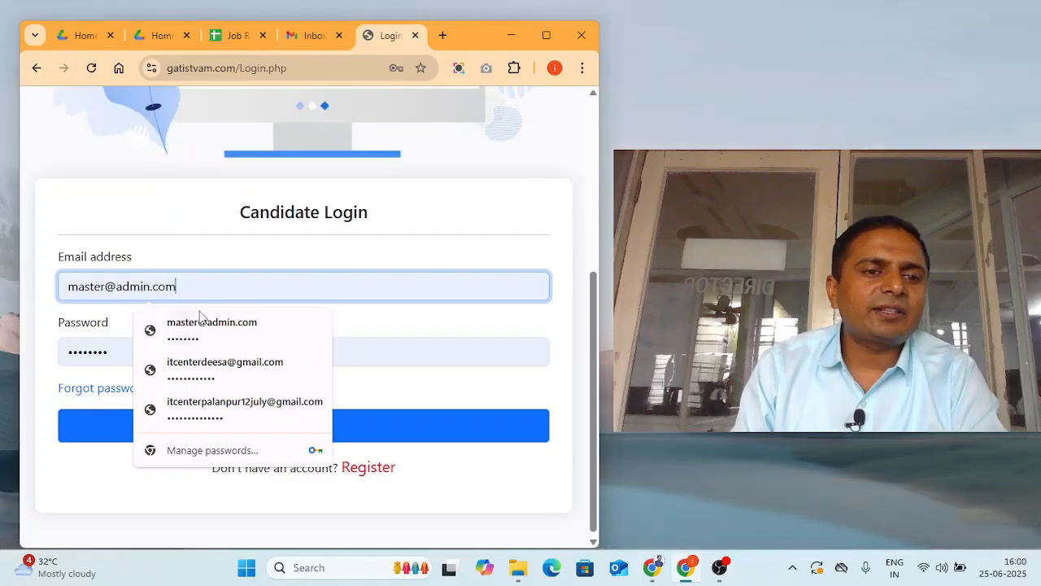
click(210, 259)
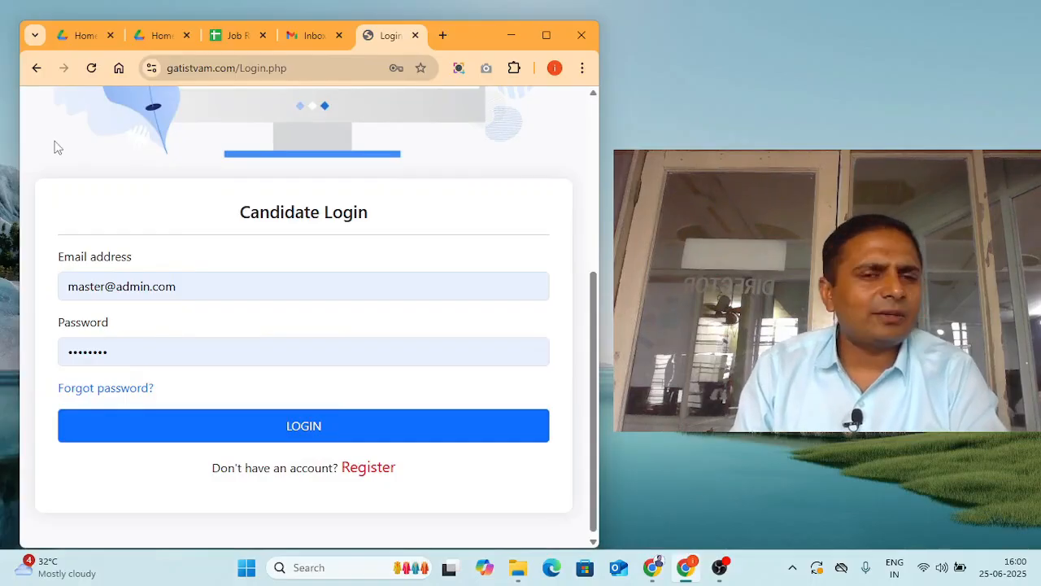
click(36, 67)
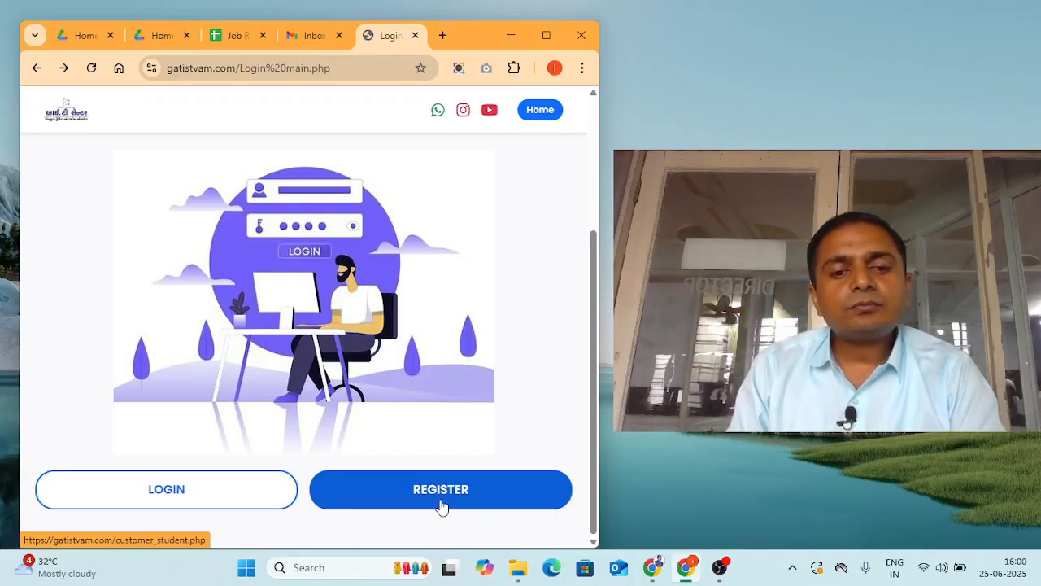
click(440, 489)
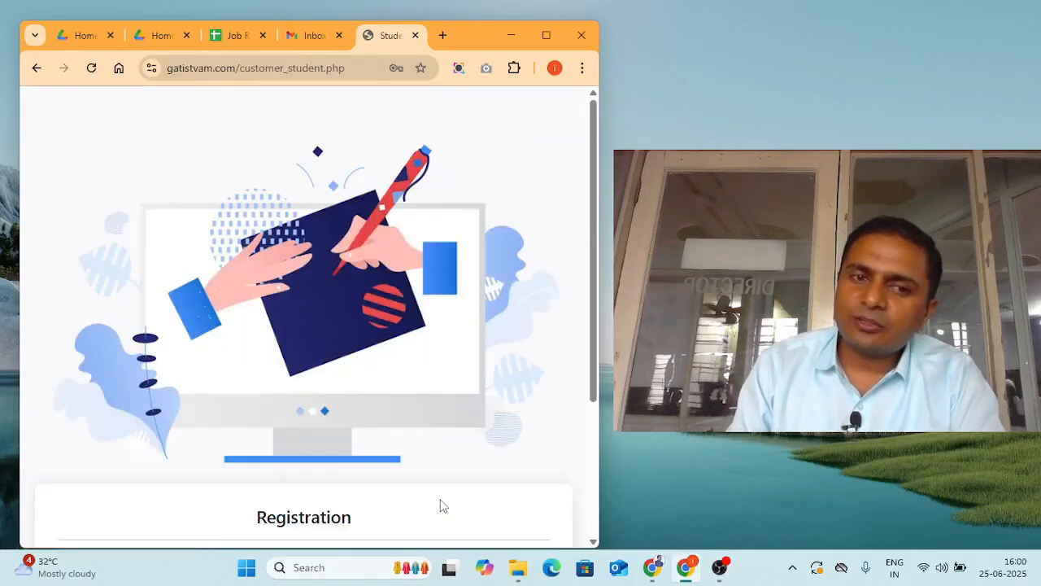
- Reach the registration email field, dismiss saved-login suggestions, then switch to the Gmail inbox
scroll(266, 277, down, 3)
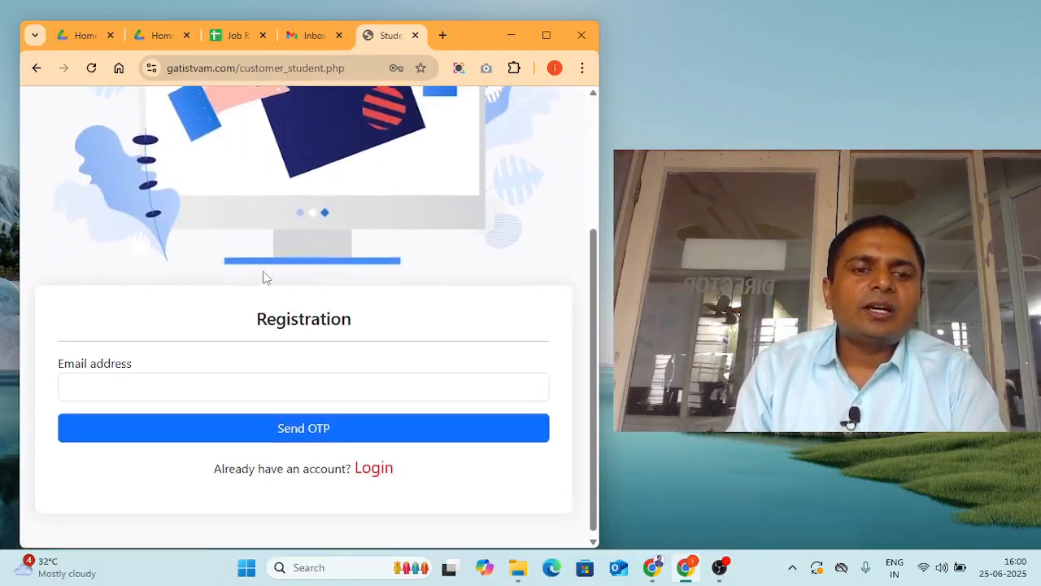
click(122, 381)
click(82, 323)
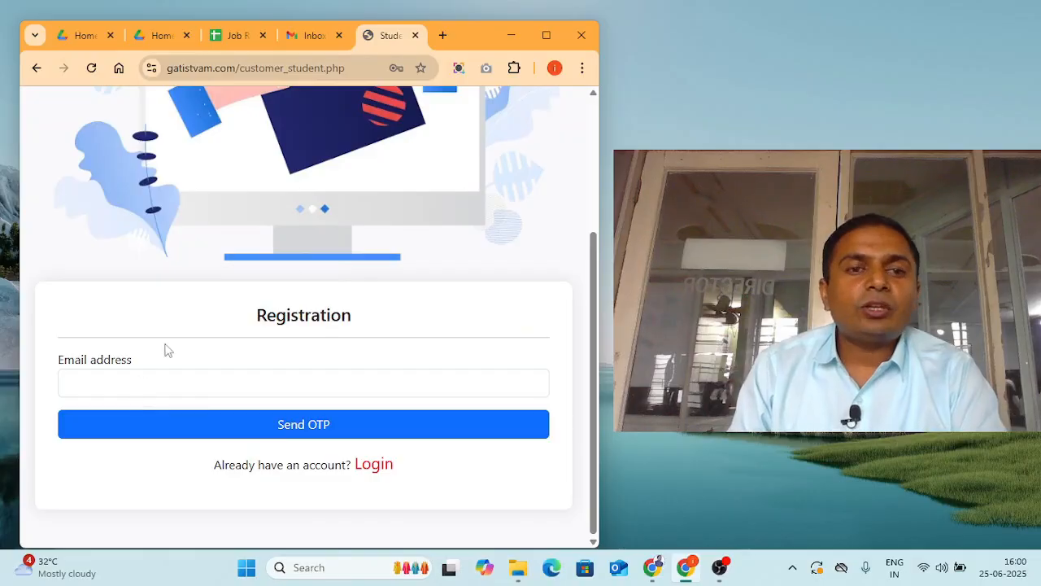
click(309, 40)
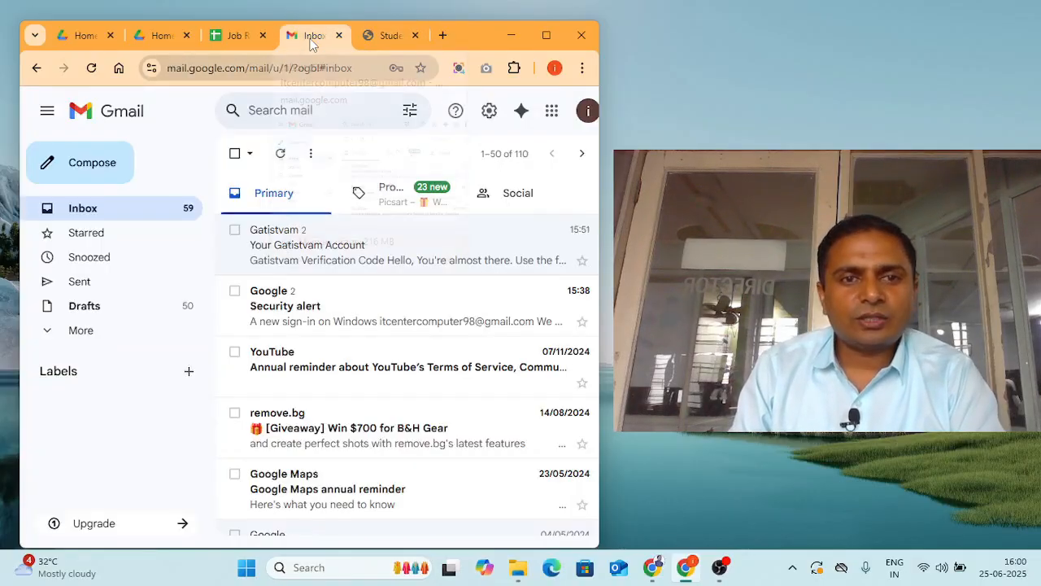
click(588, 111)
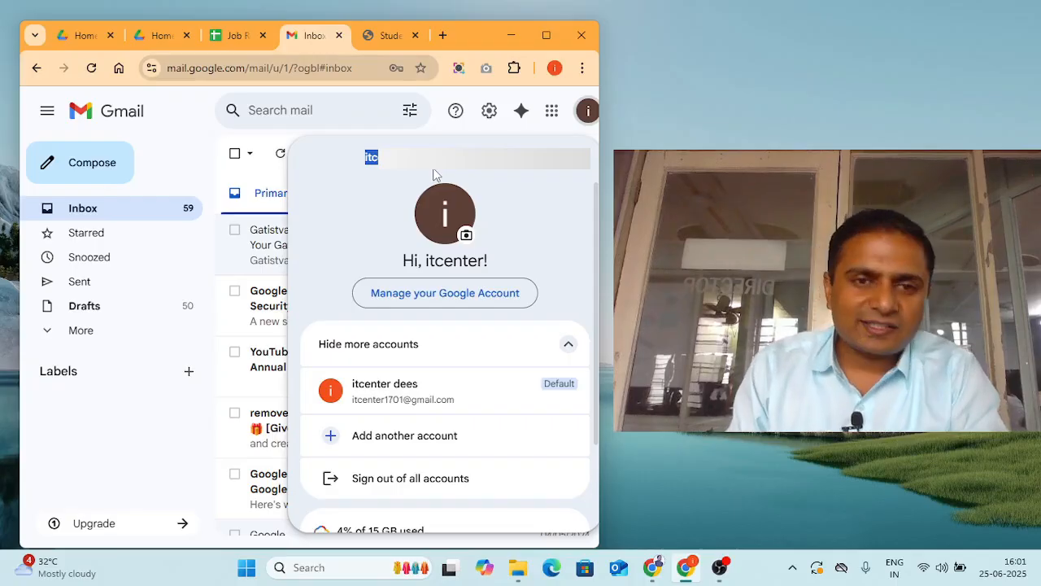
click(180, 162)
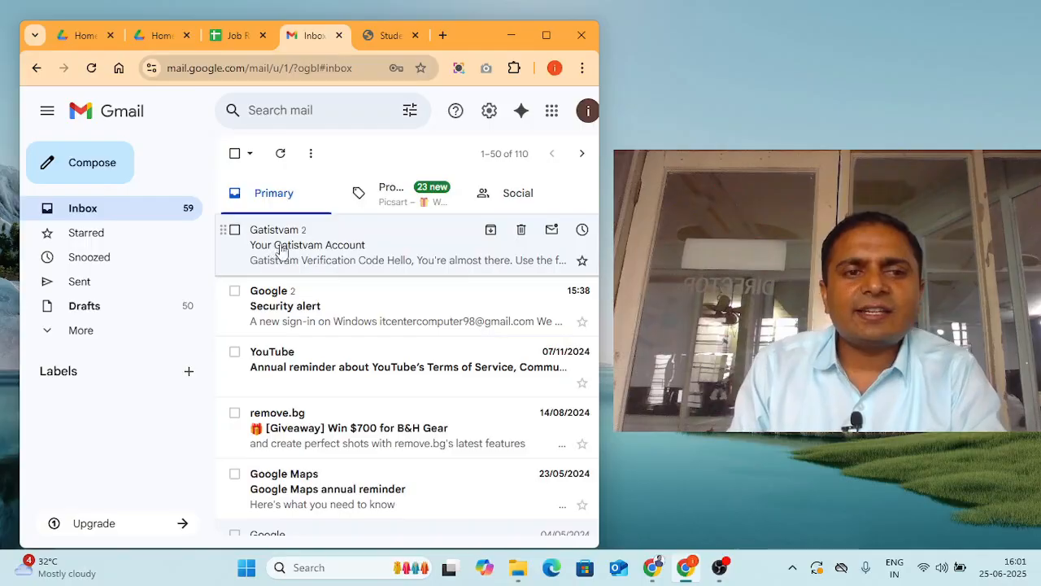
- Paste the candidate's e-mail into the registration form, send the OTP, and confirm it was sent
click(377, 35)
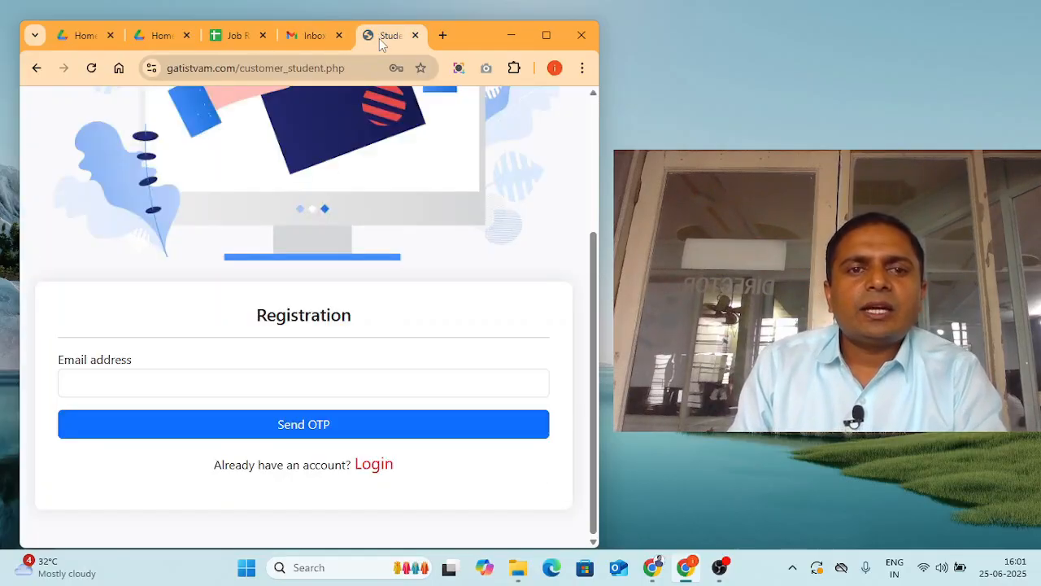
click(99, 382)
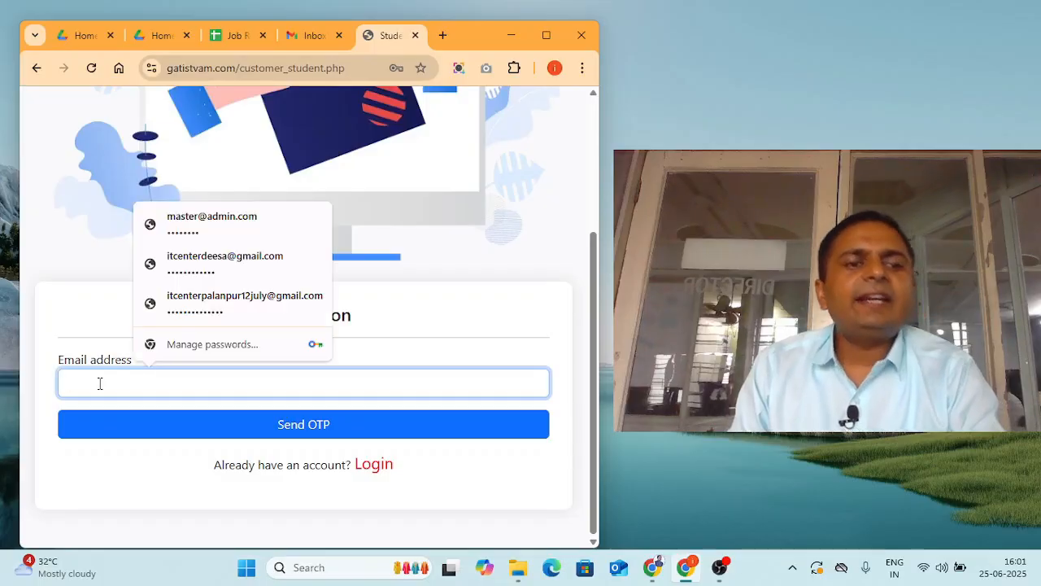
key(ctrl+v)
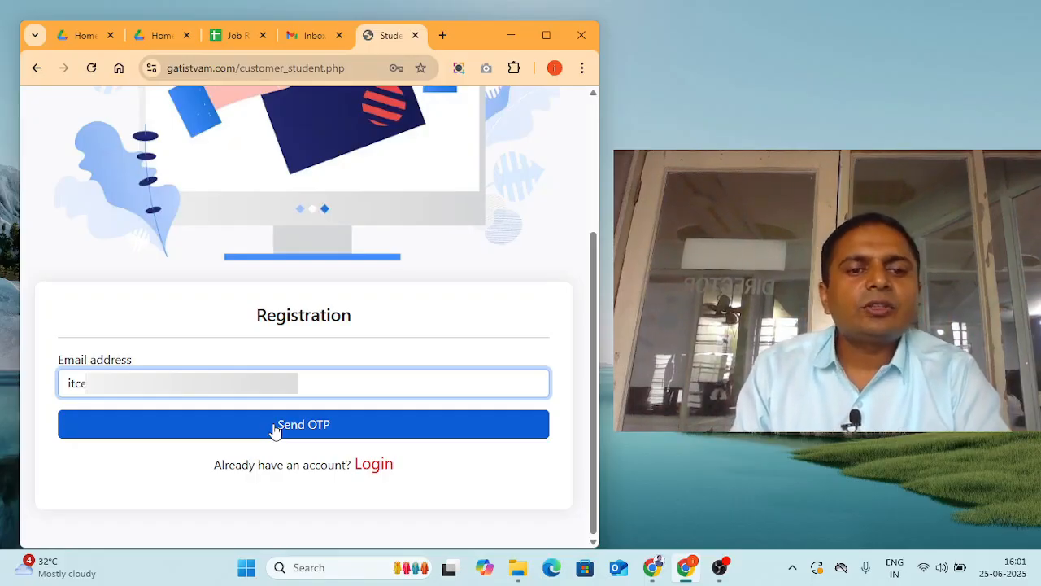
click(275, 429)
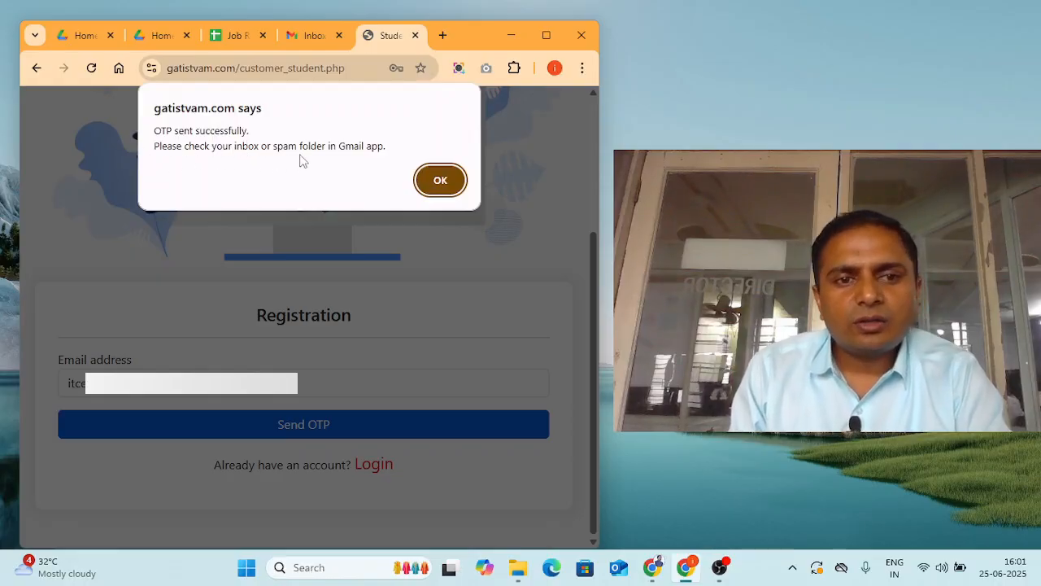
click(437, 181)
click(314, 35)
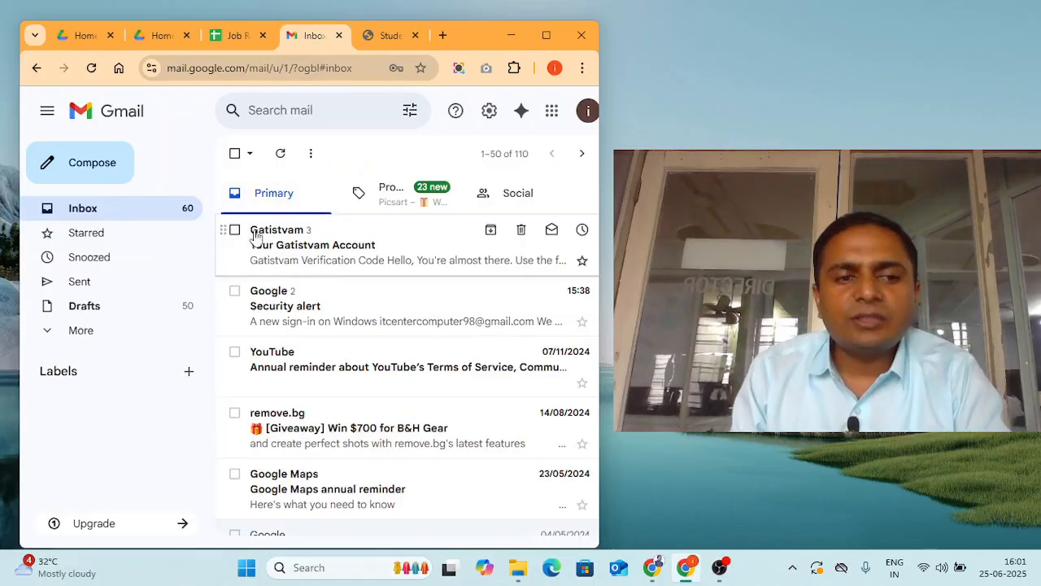
- Check the Spam folder for the verification email, then return to the Inbox
click(78, 332)
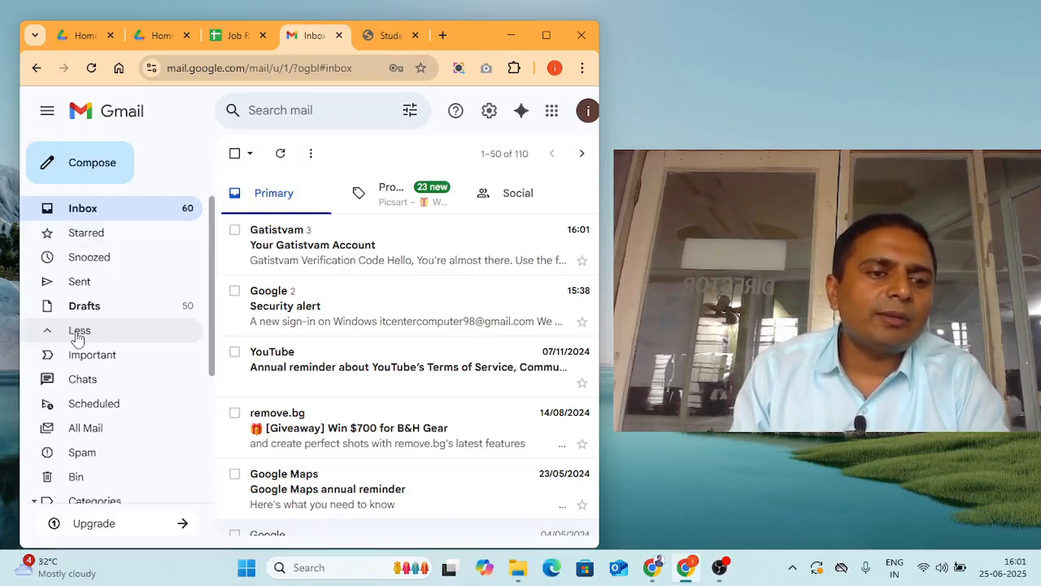
click(101, 459)
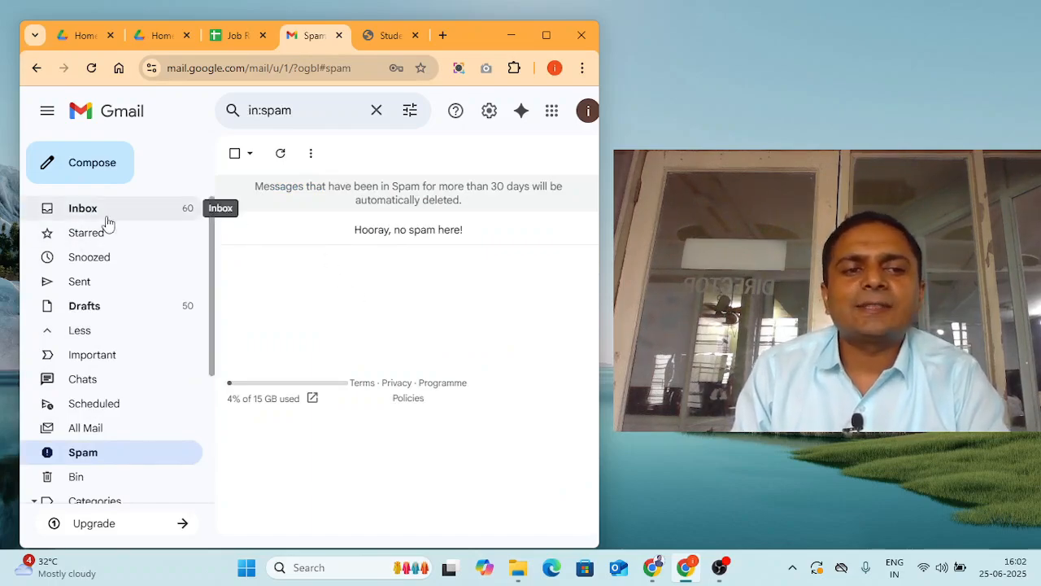
click(106, 215)
- Open the Gatistvam email and select the one-time verification code in it
click(314, 255)
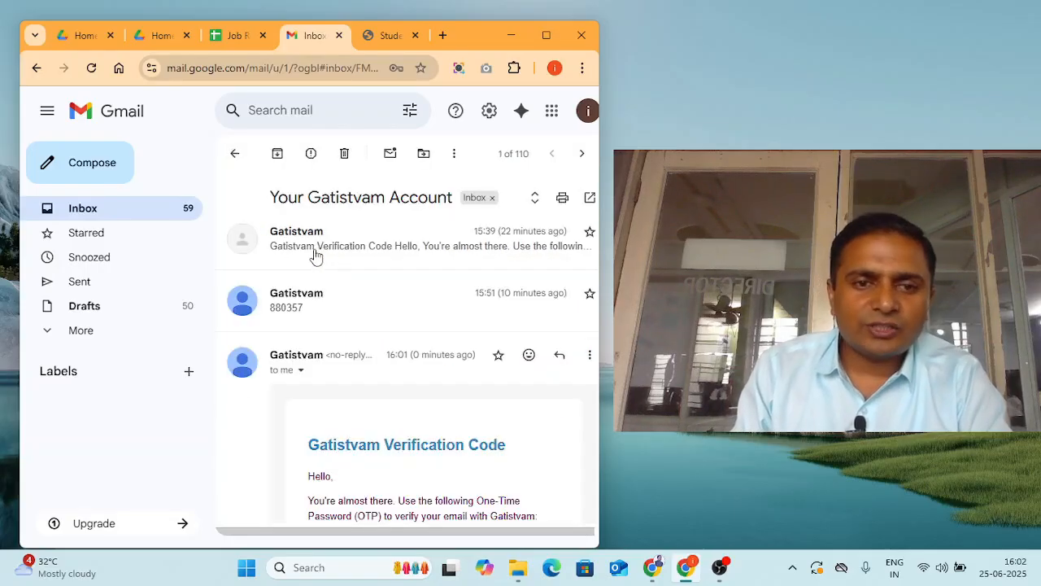
scroll(396, 348, down, 2)
scroll(396, 348, up, 2)
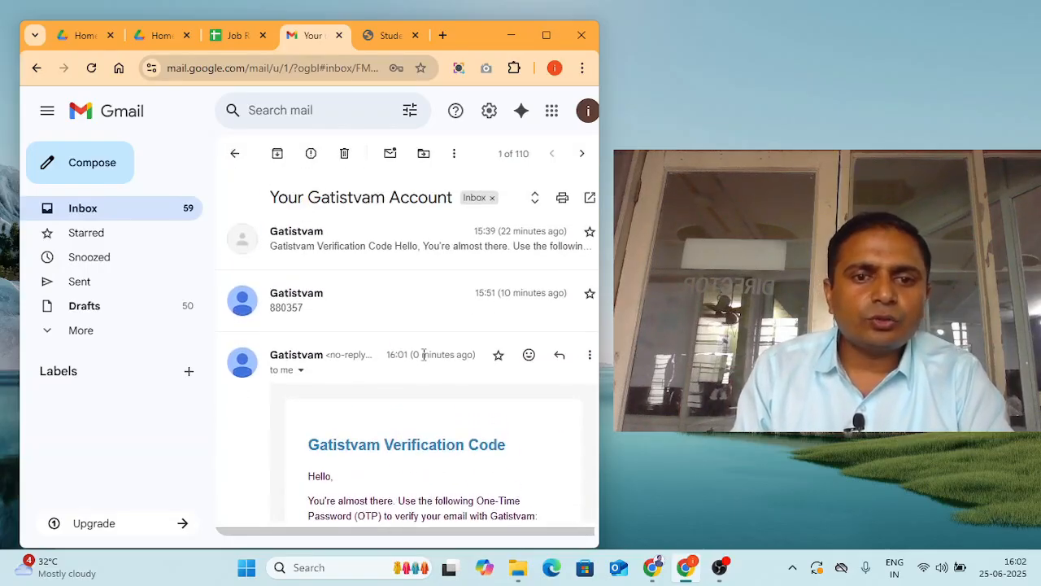
scroll(410, 389, down, 3)
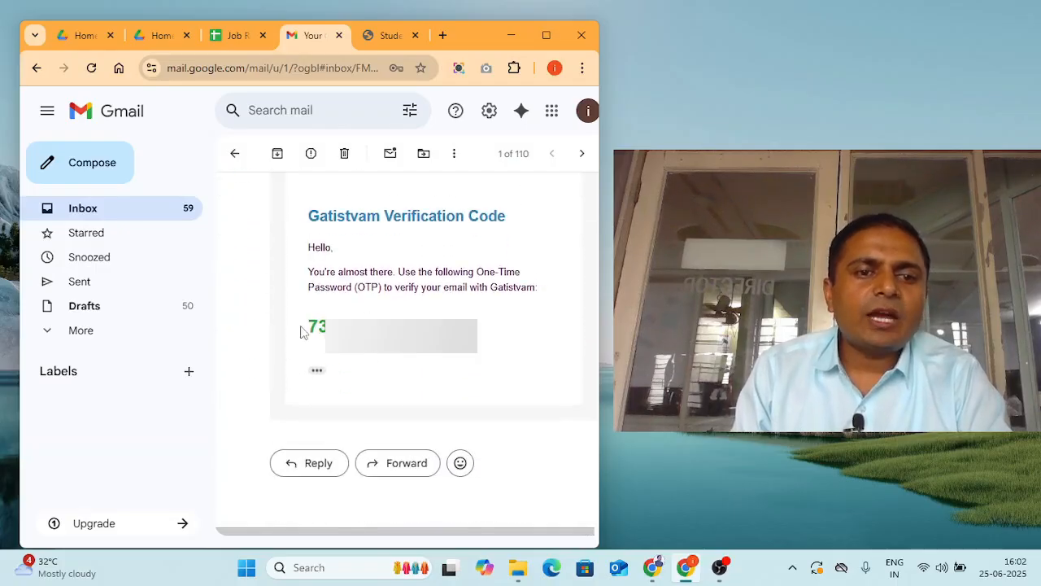
drag(313, 327, 368, 312)
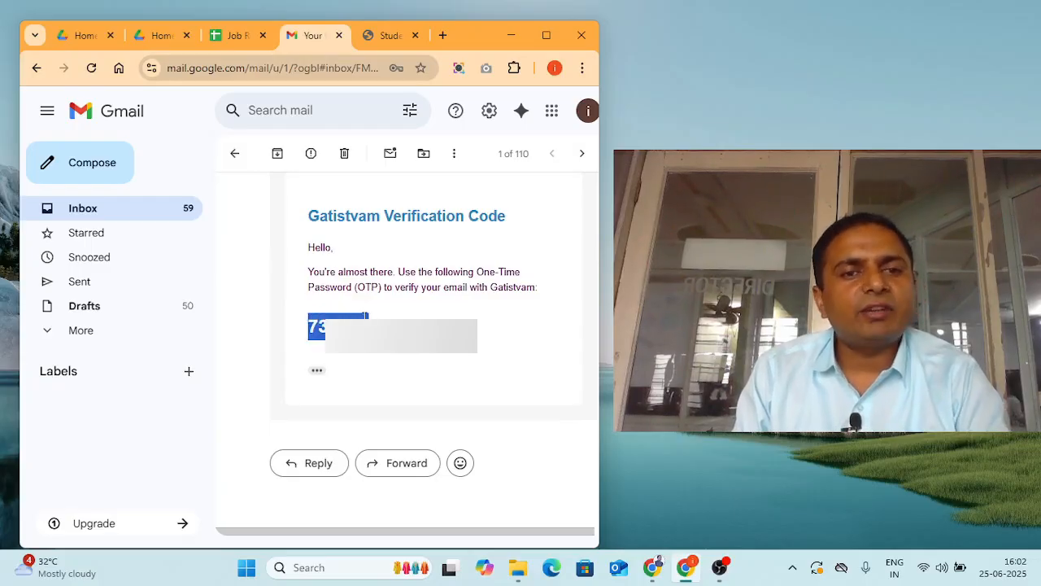
click(384, 36)
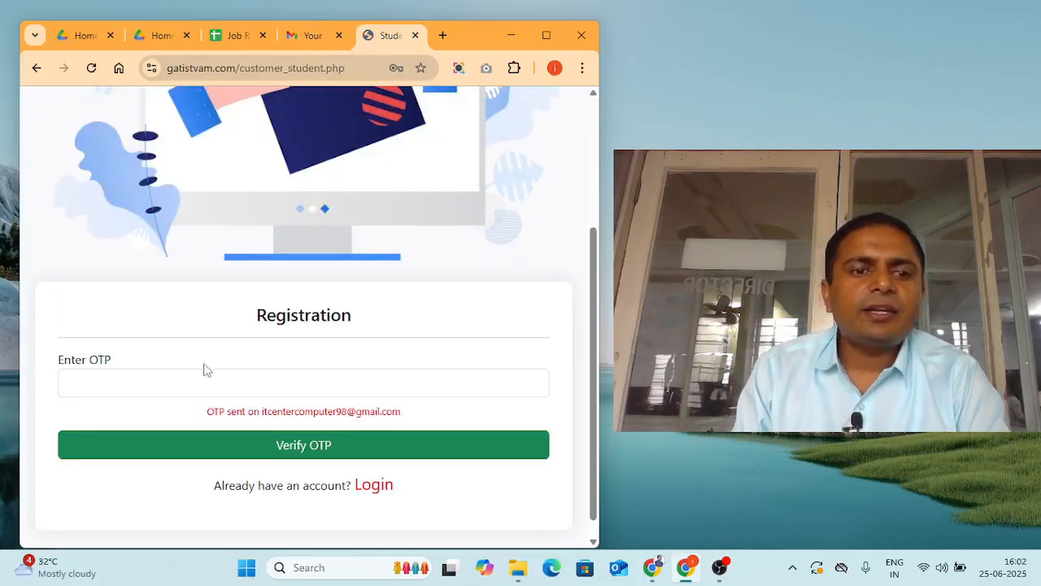
- Paste the copied code into the Enter OTP field and get it verified
click(122, 376)
key(ctrl+v)
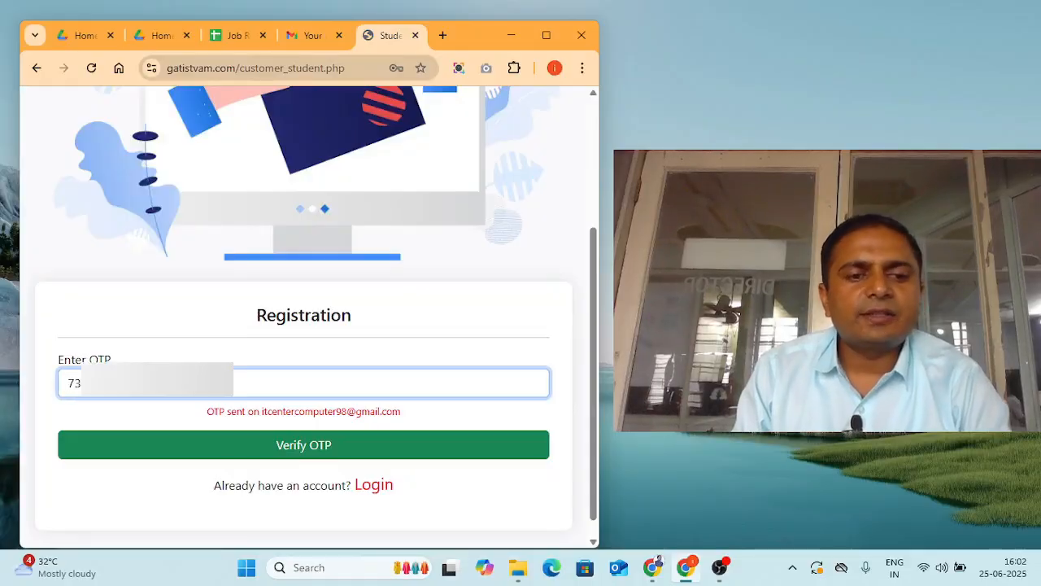
click(284, 452)
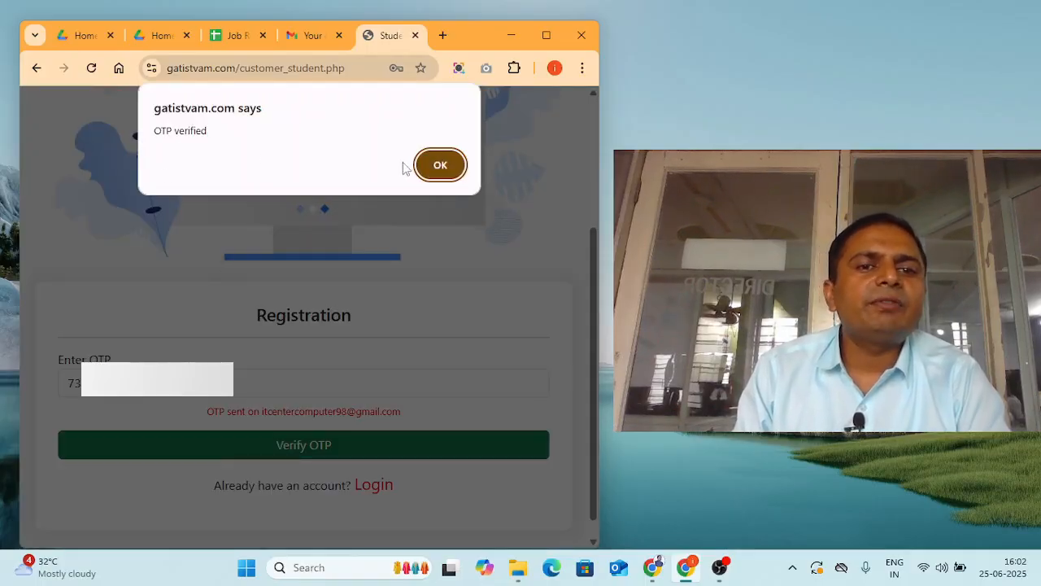
click(438, 165)
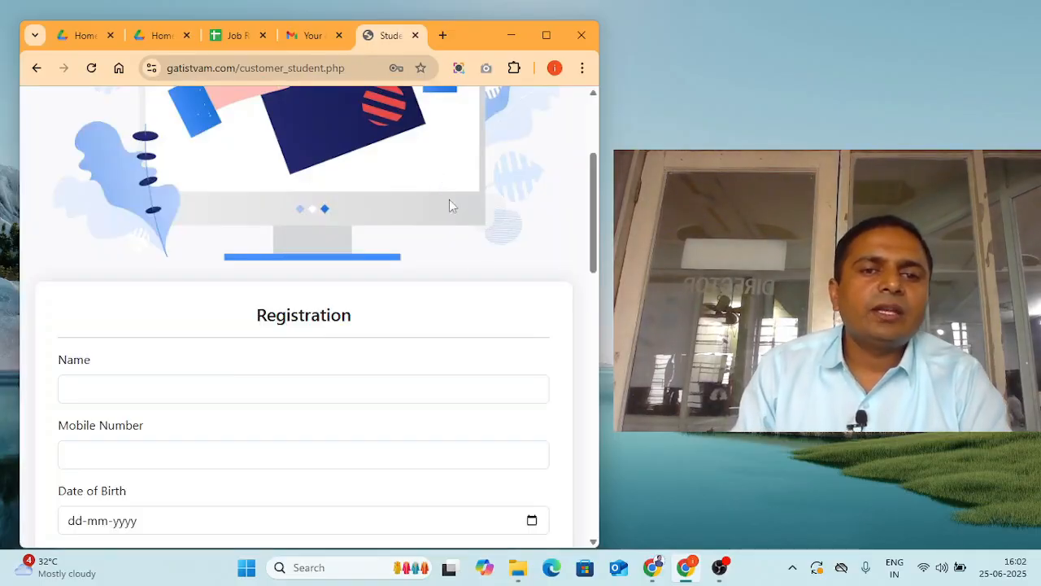
scroll(486, 285, down, 10)
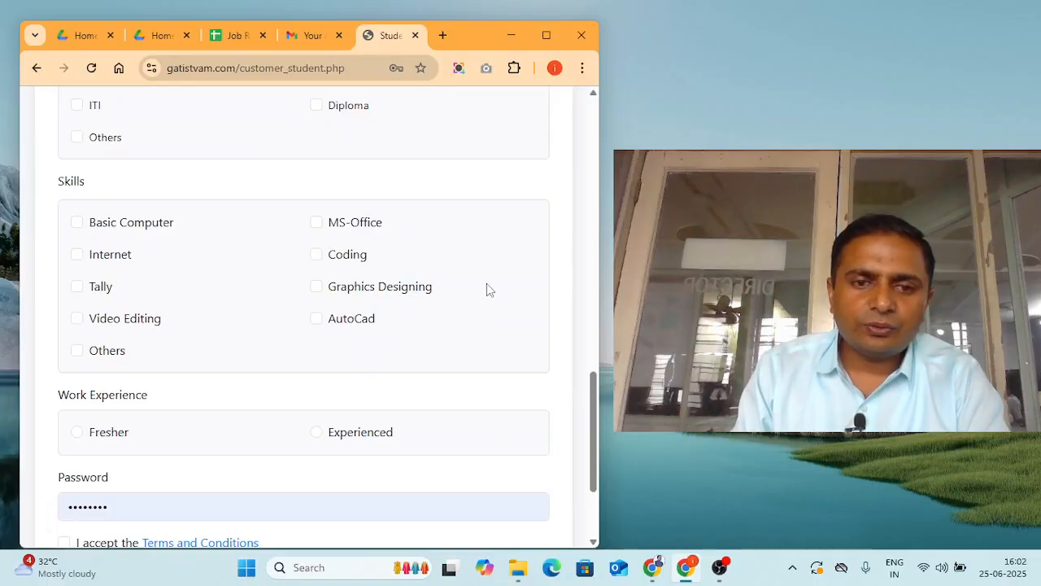
- Type the candidate's name into Name and start entering the mobile number
scroll(486, 283, up, 10)
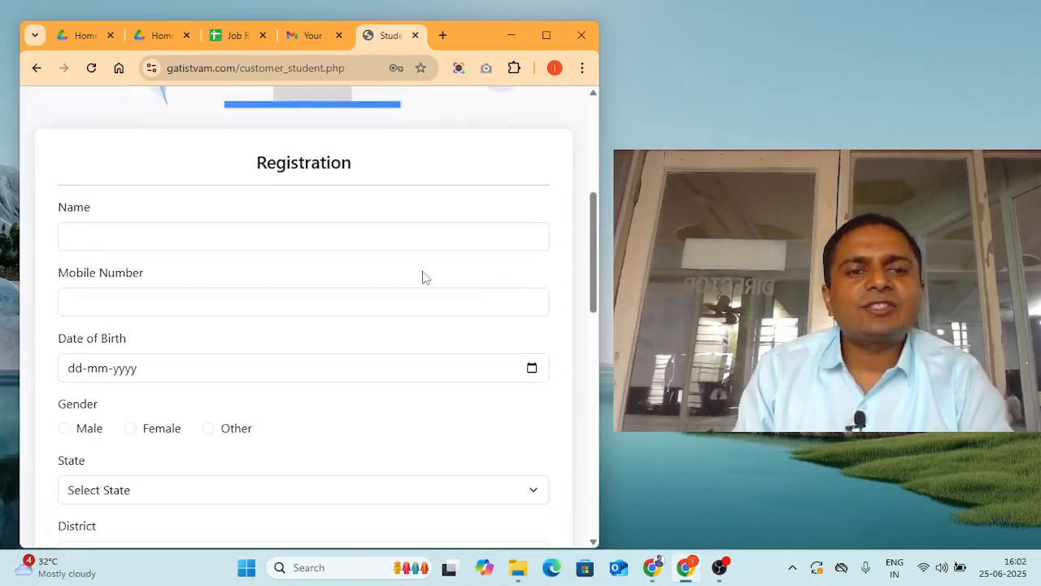
click(220, 245)
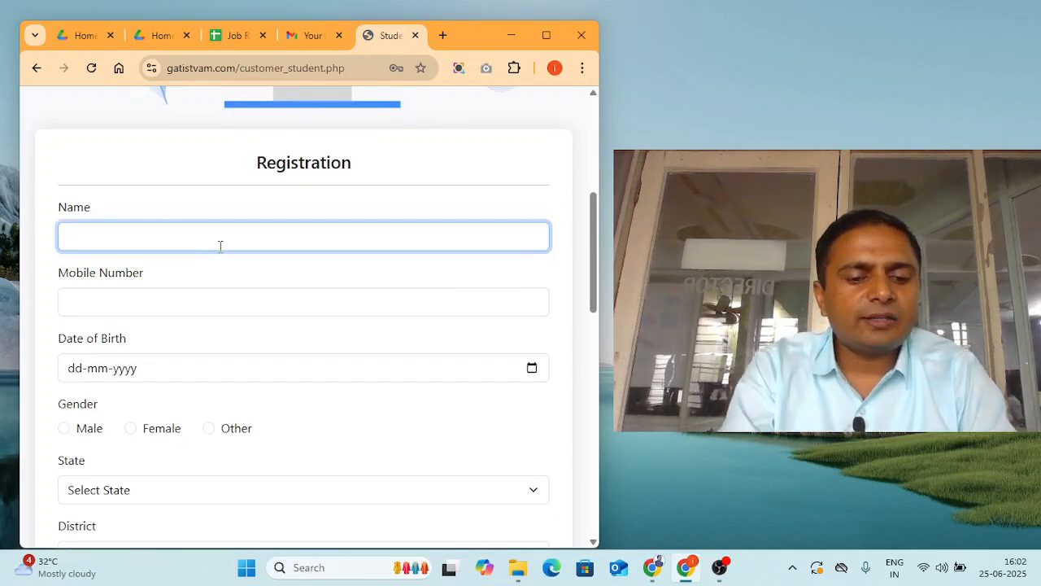
text(kamlesh)
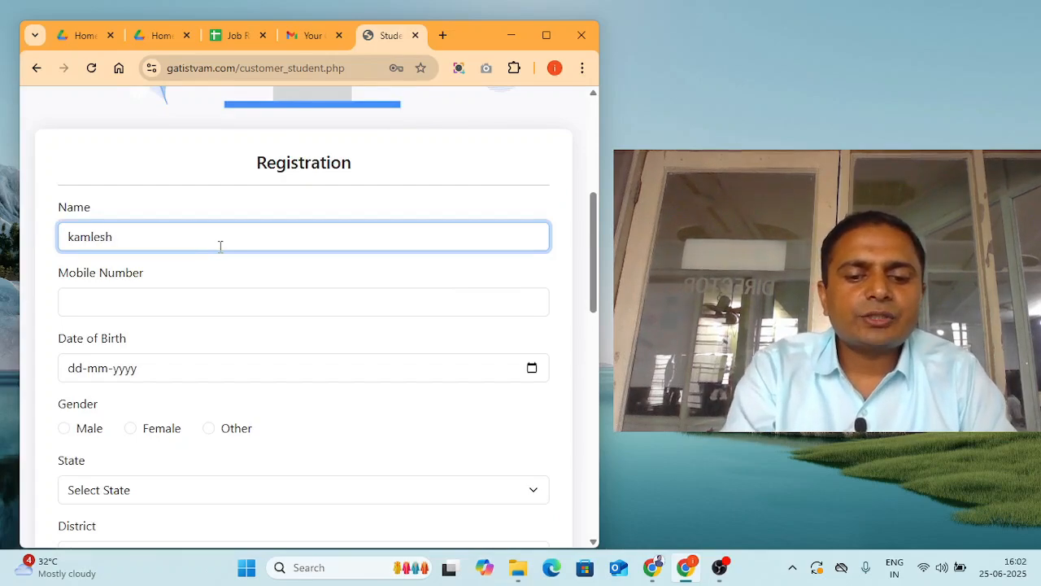
text(bhai)
key(Tab)
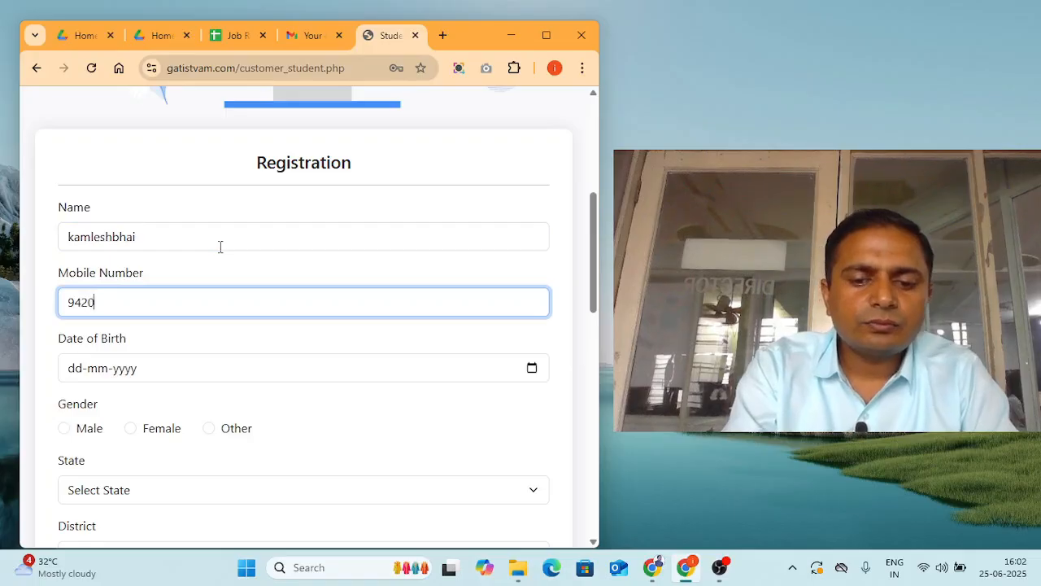
text(97)
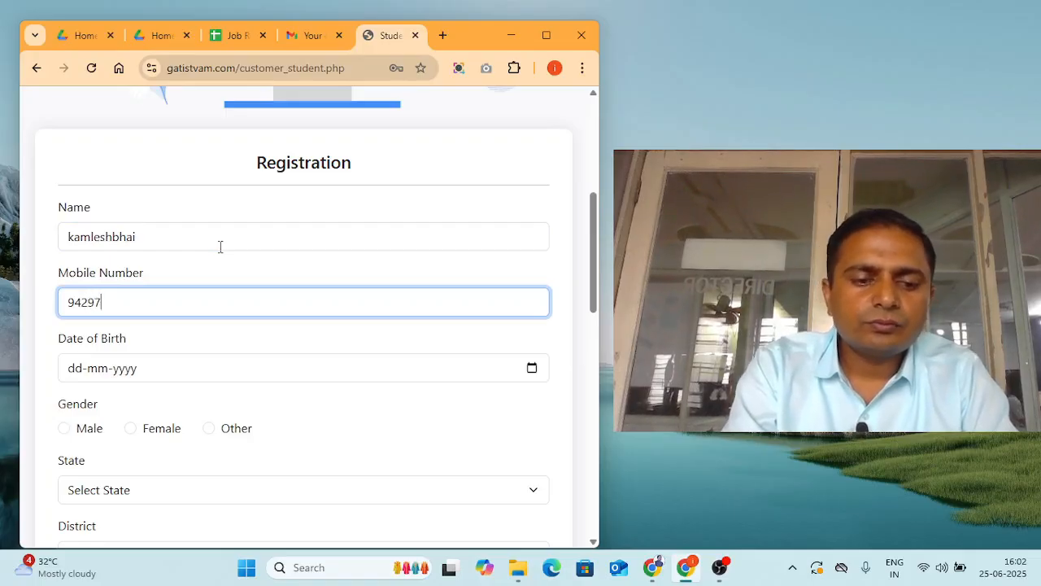
text(101)
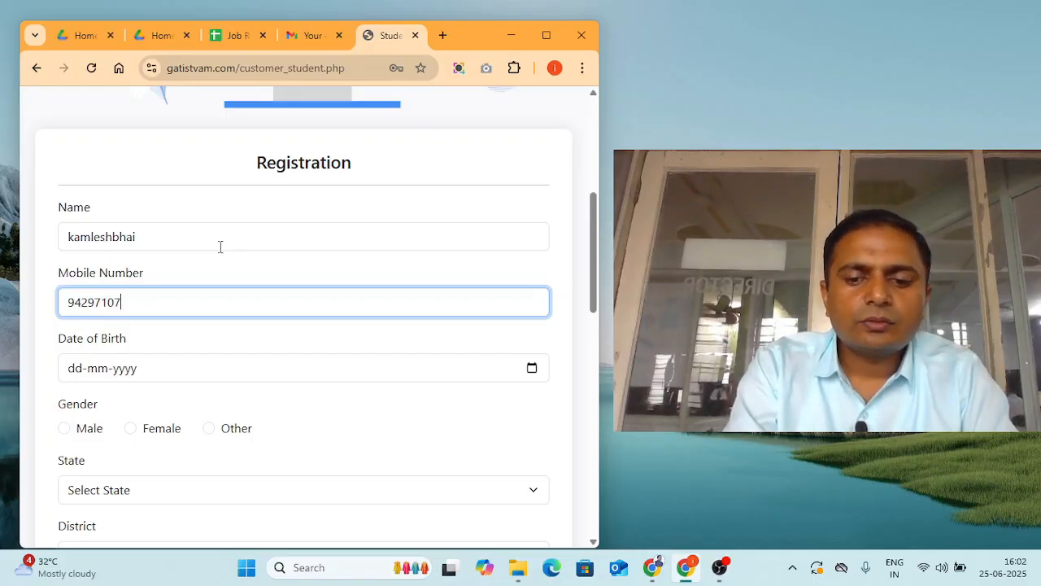
key(Tab)
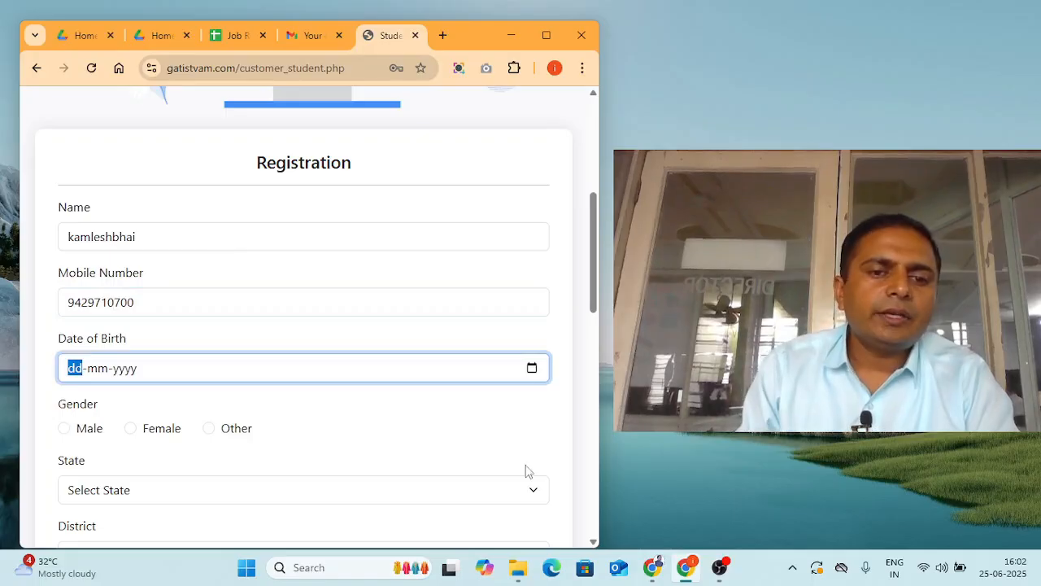
click(532, 368)
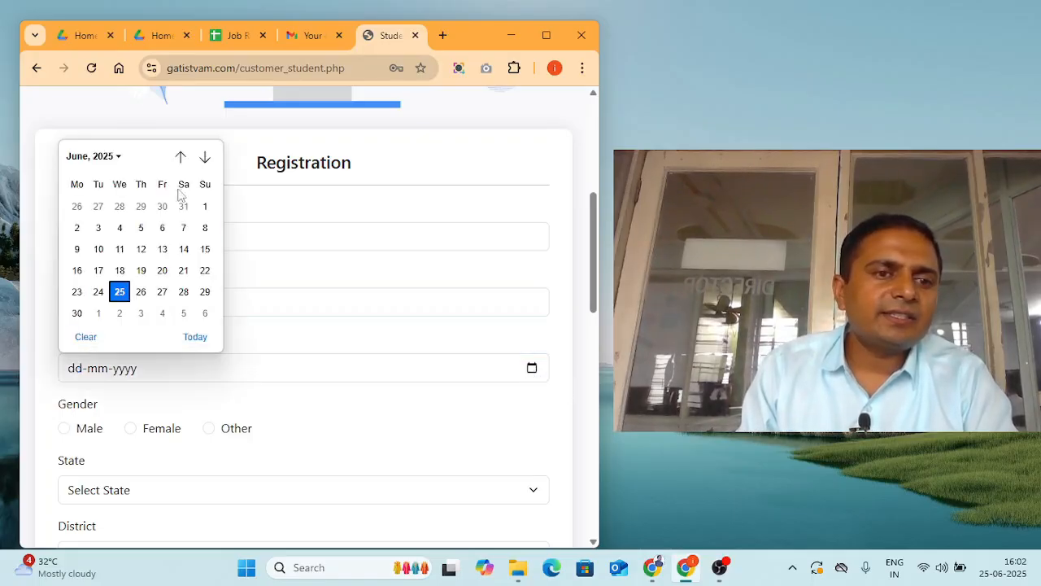
click(121, 157)
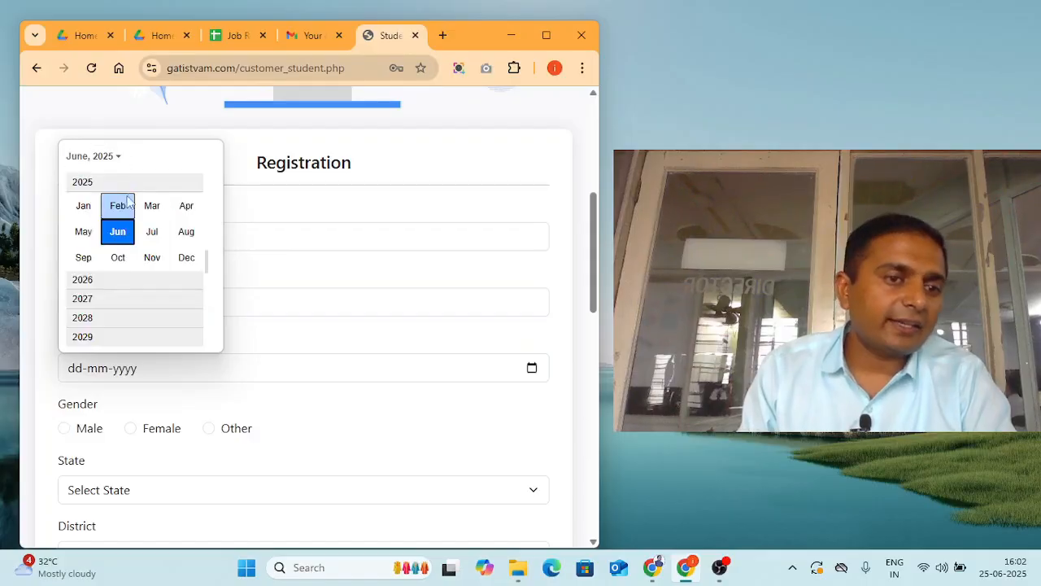
scroll(84, 207, up, 2)
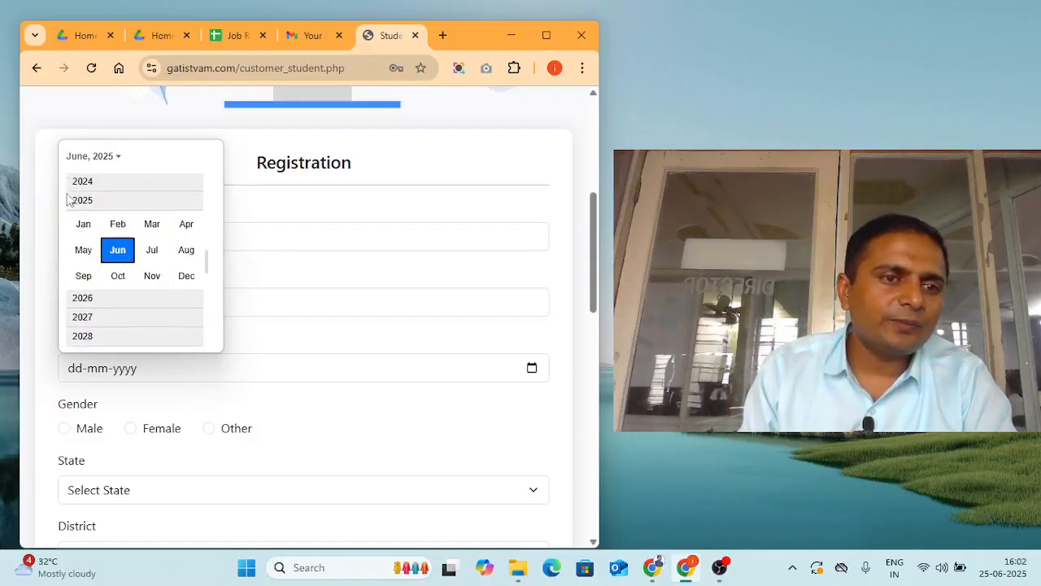
scroll(87, 216, up, 5)
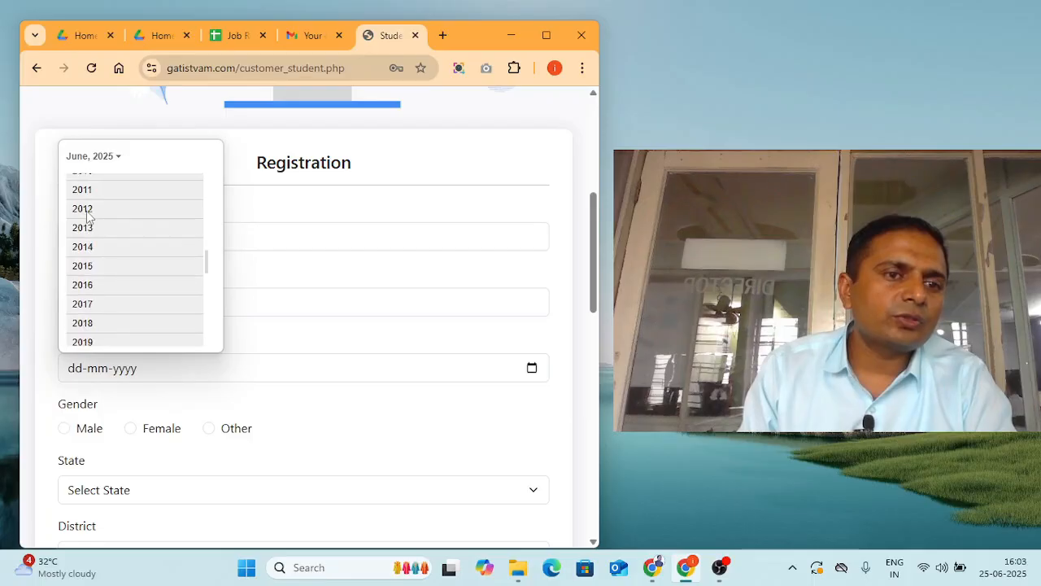
scroll(88, 216, up, 5)
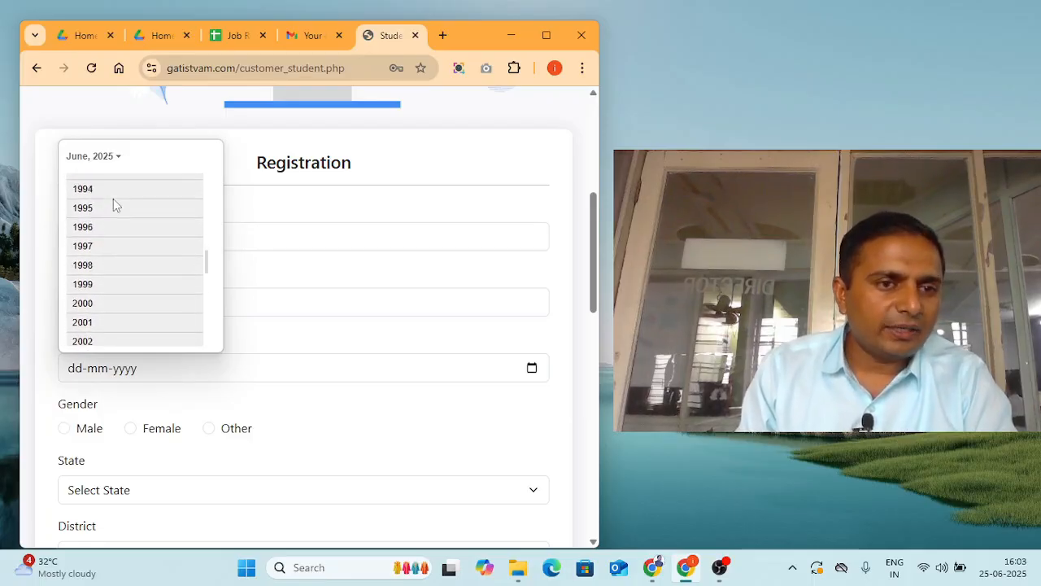
scroll(113, 205, up, 1)
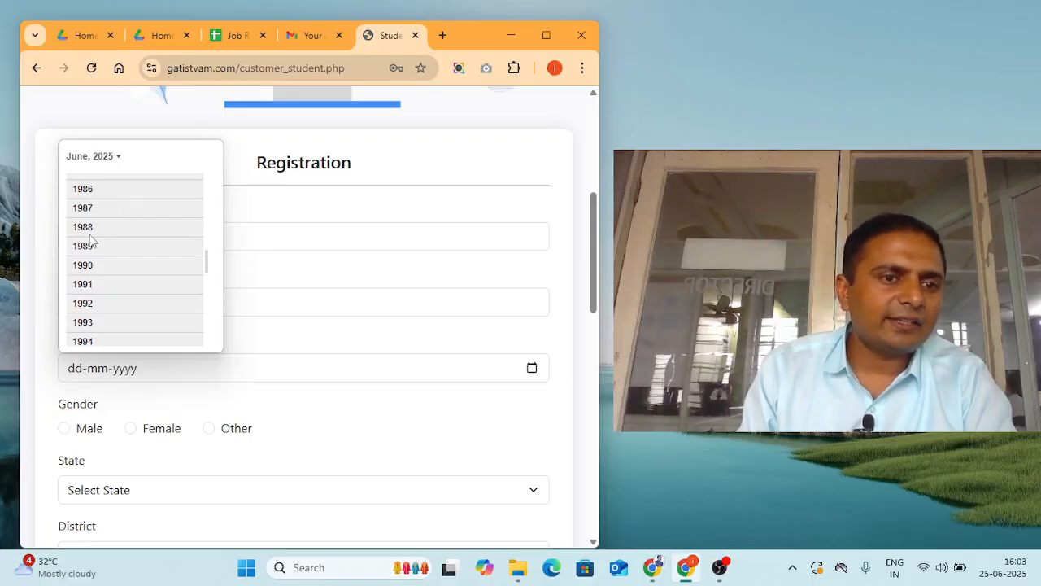
click(112, 250)
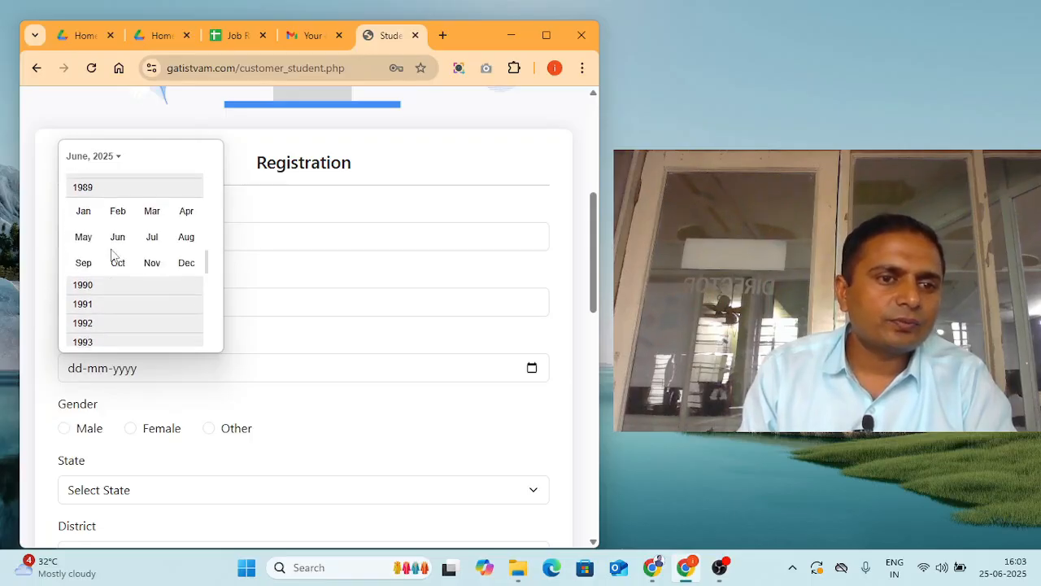
click(83, 206)
click(120, 291)
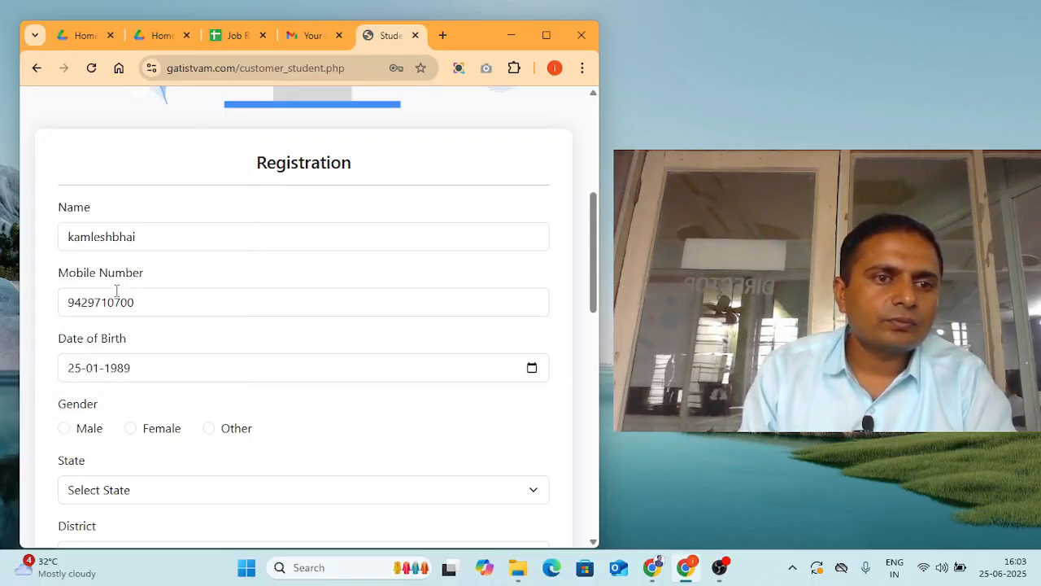
scroll(179, 353, down, 2)
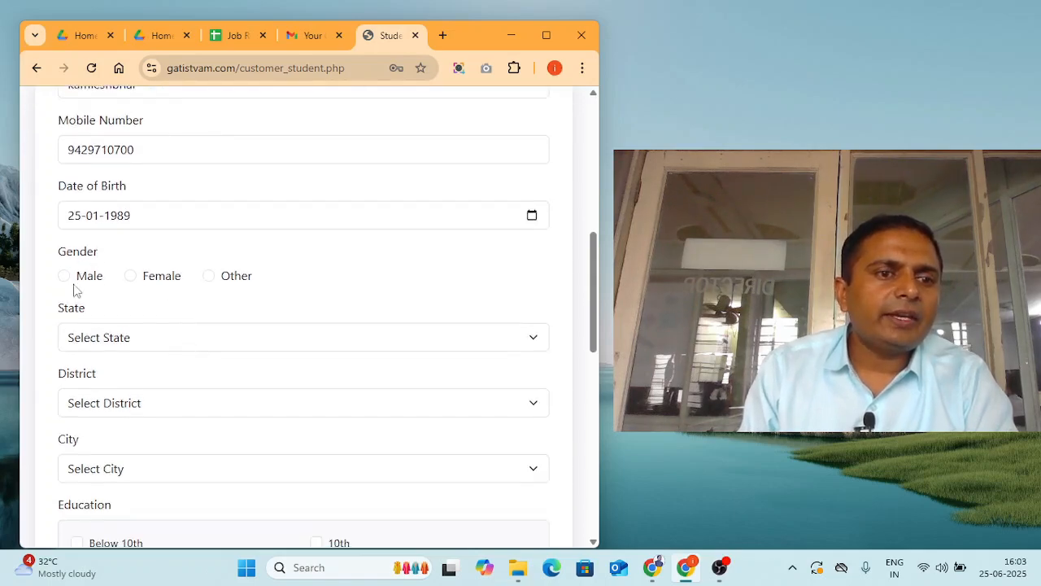
- Choose Male as gender and Gujarat as the state
click(88, 281)
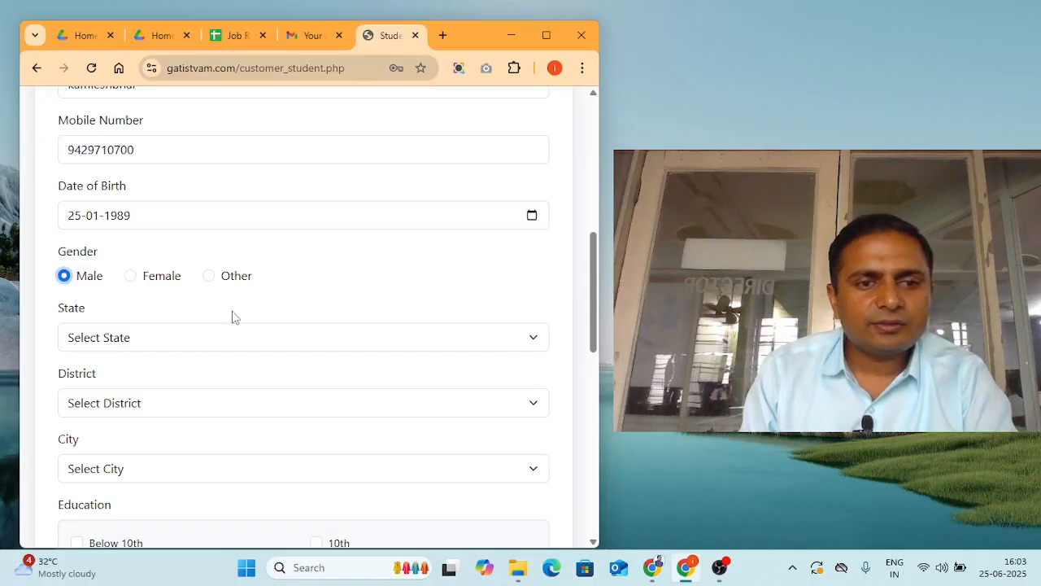
scroll(233, 317, down, 1)
click(143, 261)
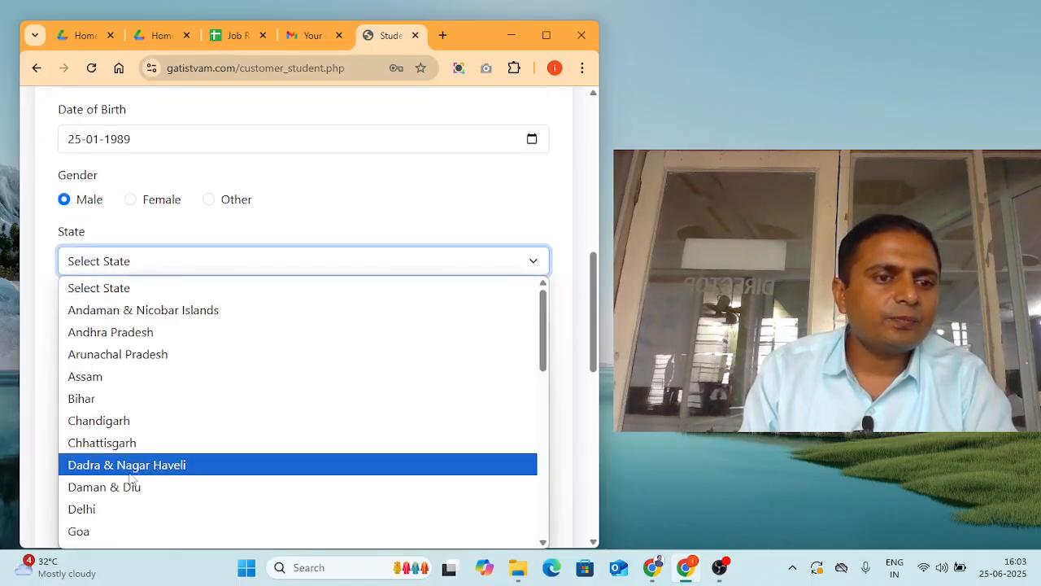
scroll(149, 479, down, 5)
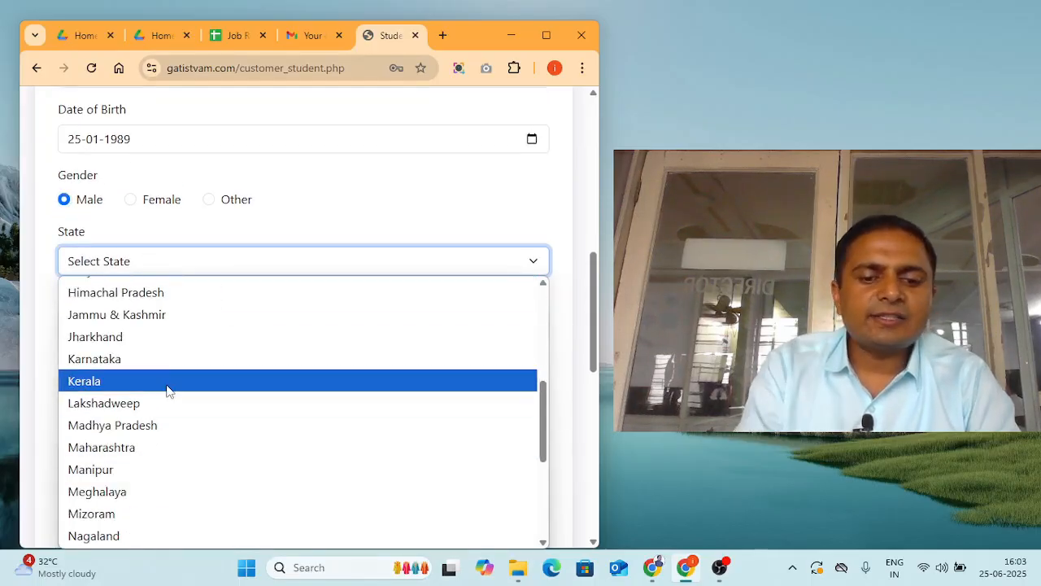
text(gu)
key(Return)
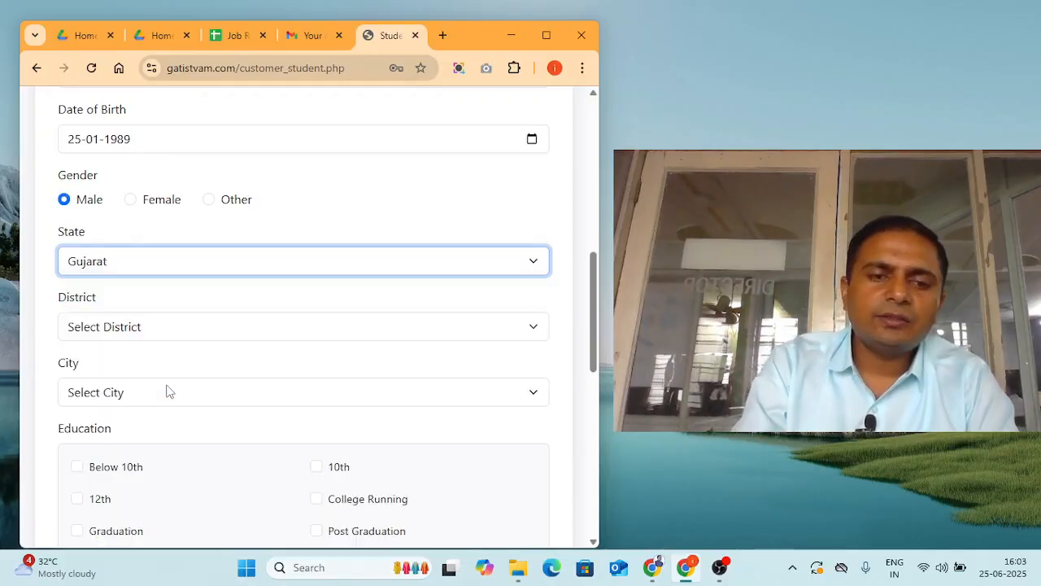
- Select Banaskantha as the district and Deesa as the city
click(113, 330)
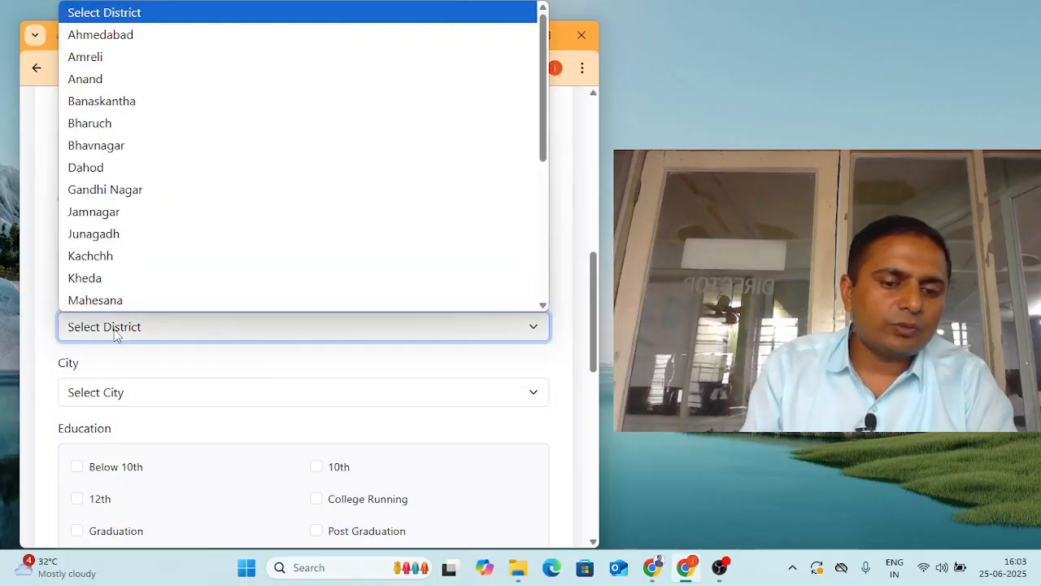
click(115, 333)
click(115, 333)
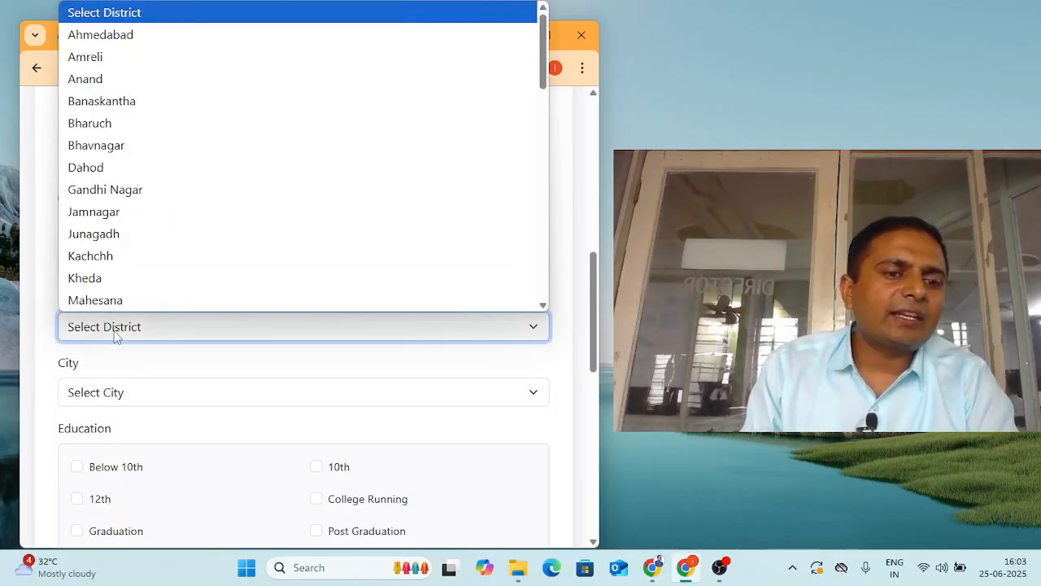
text(b)
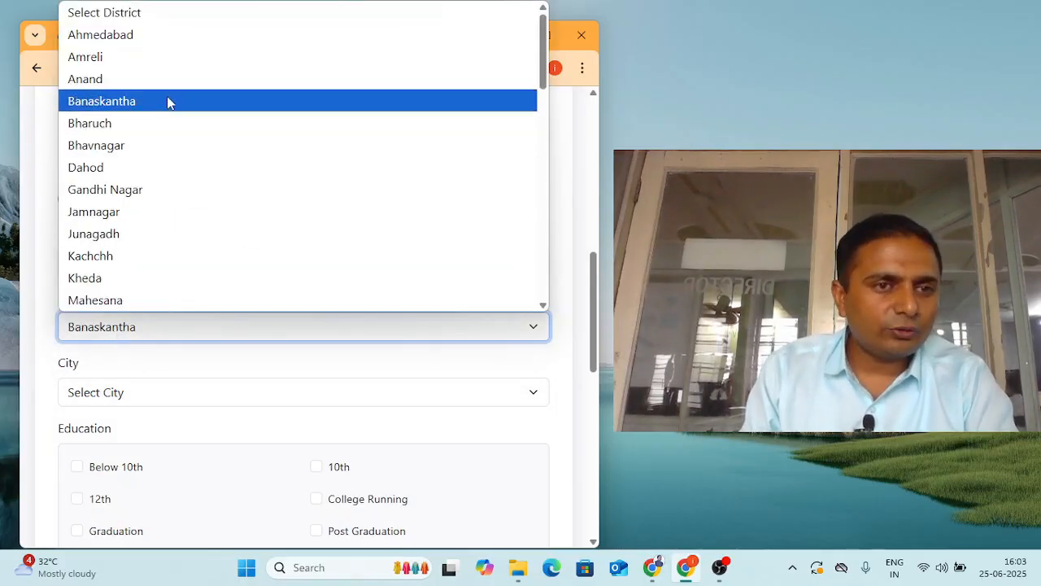
click(166, 100)
scroll(82, 396, down, 1)
click(93, 316)
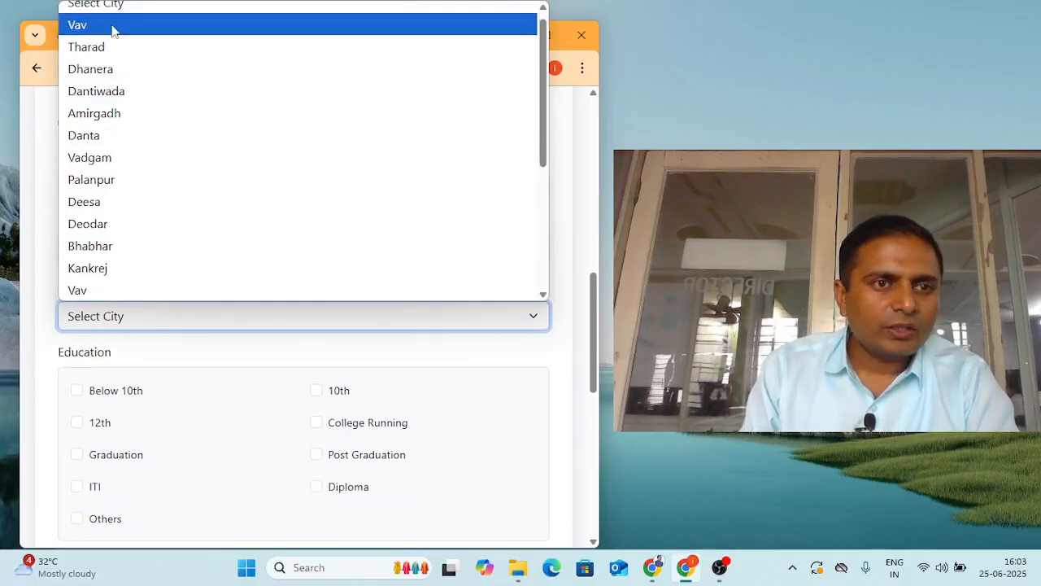
click(126, 214)
scroll(167, 341, down, 2)
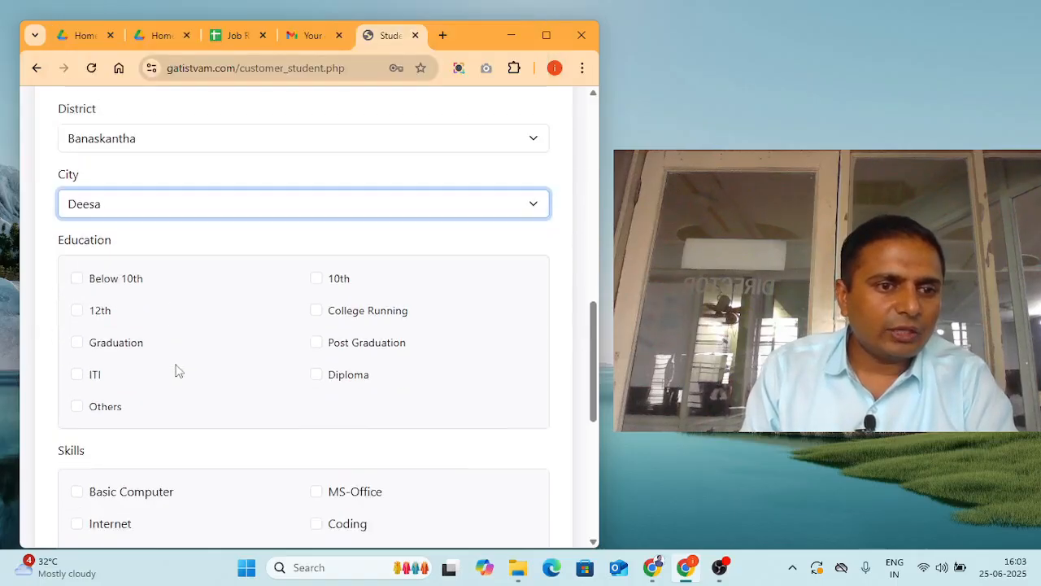
- Tick Below 10th and 12th, untick Graduation, and enter 'dcia' under Others
click(76, 239)
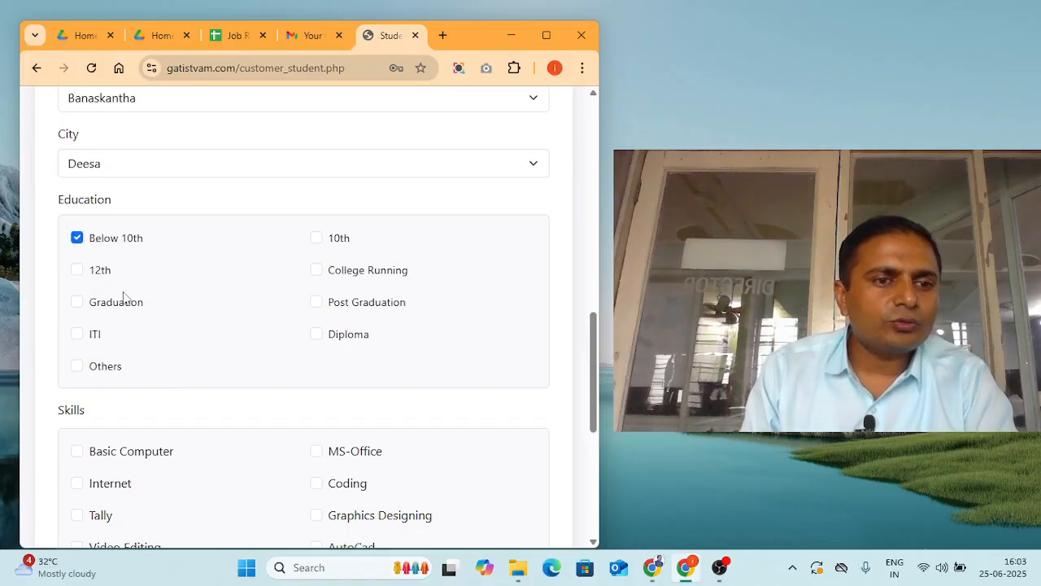
click(103, 307)
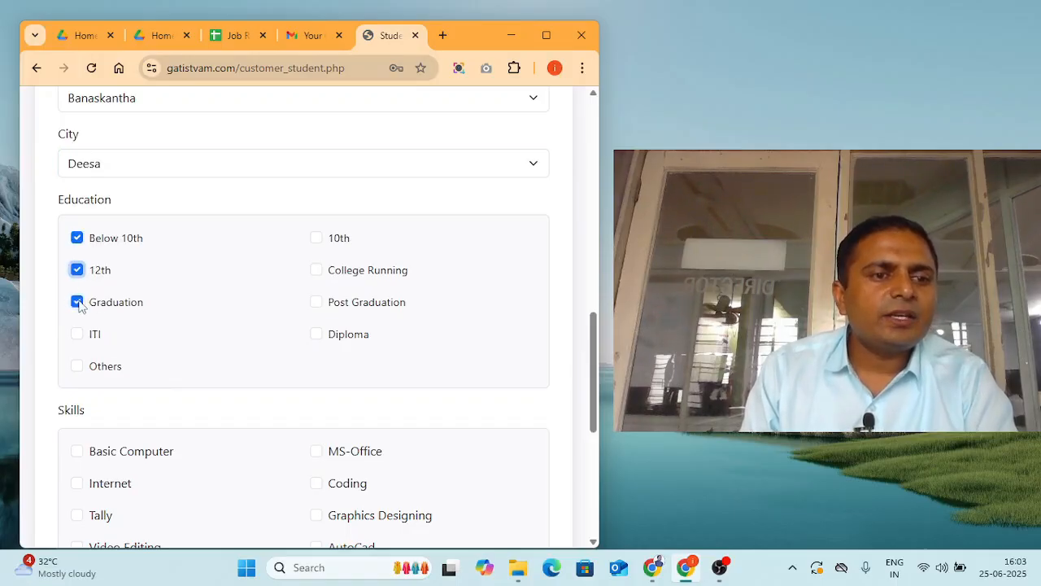
click(77, 303)
click(105, 366)
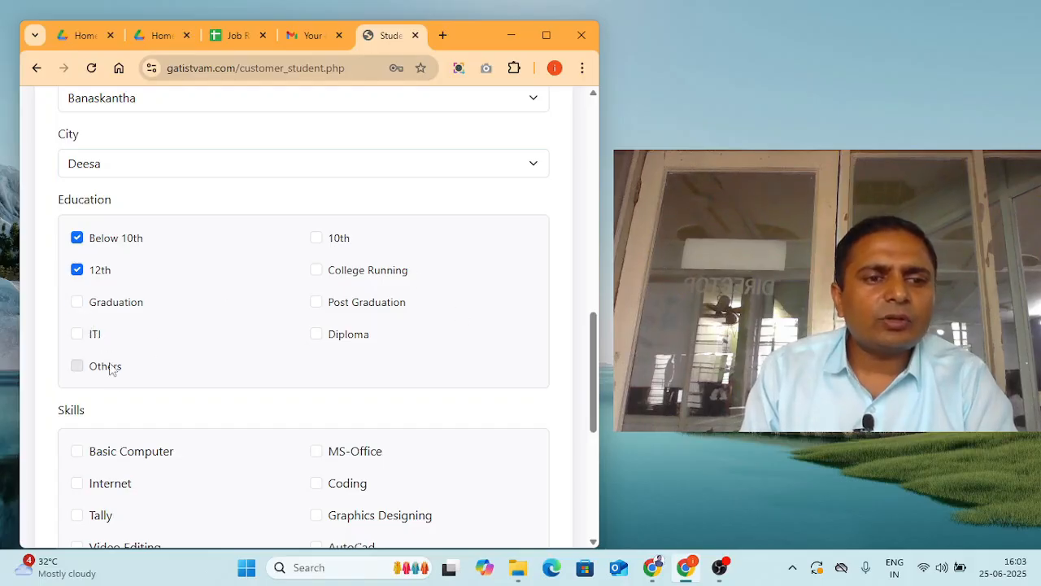
click(126, 406)
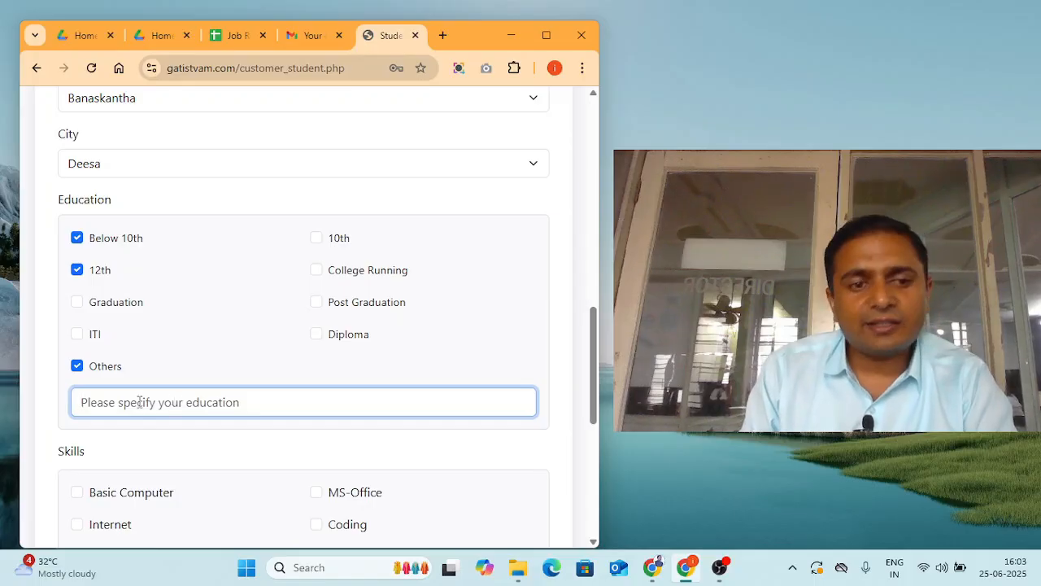
text(dcia)
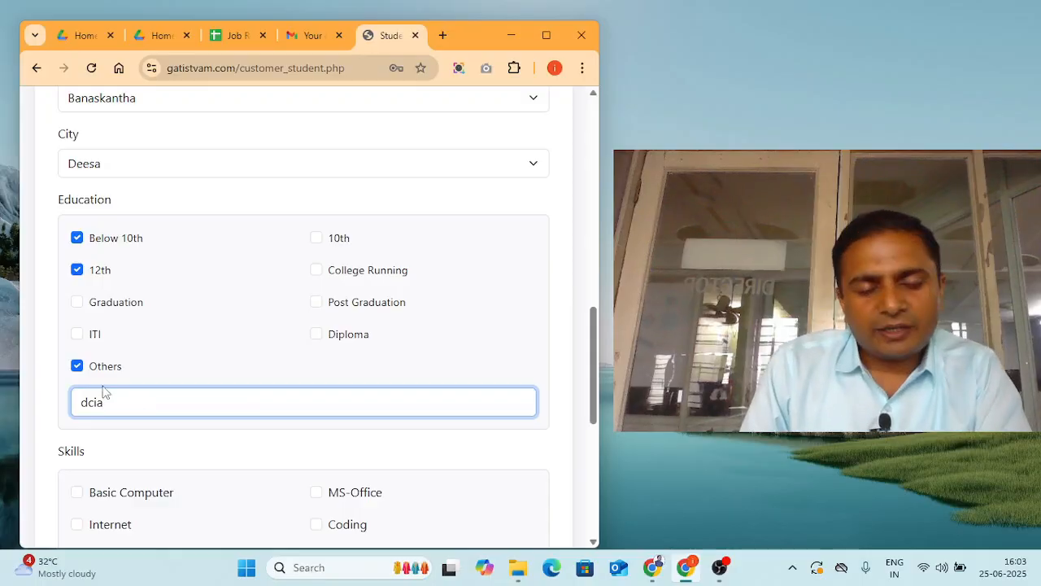
scroll(118, 403, down, 2)
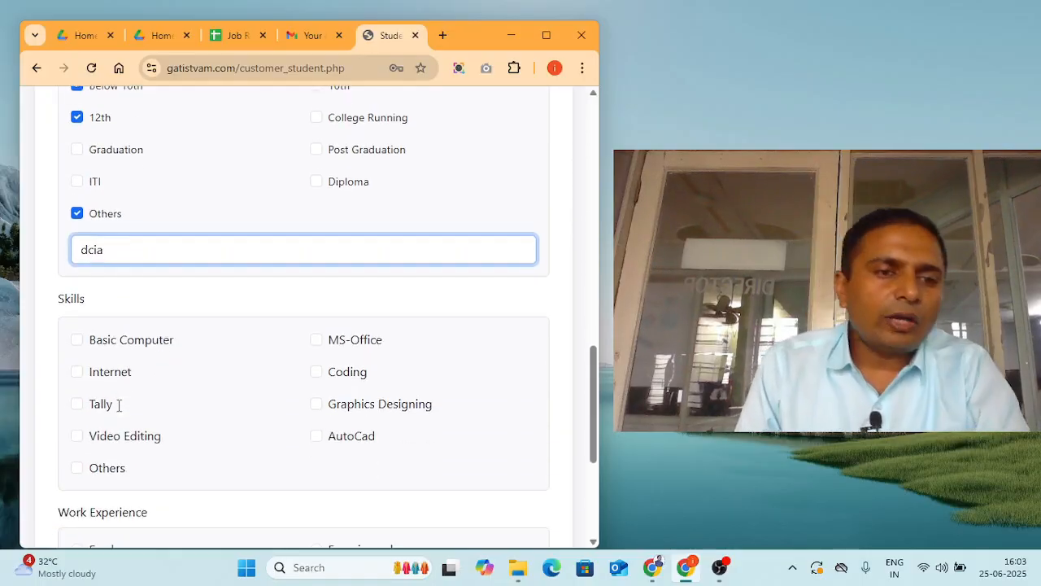
- Tick Basic Computer, Tally, Graphics Designing and Others under Skills
scroll(134, 341, down, 2)
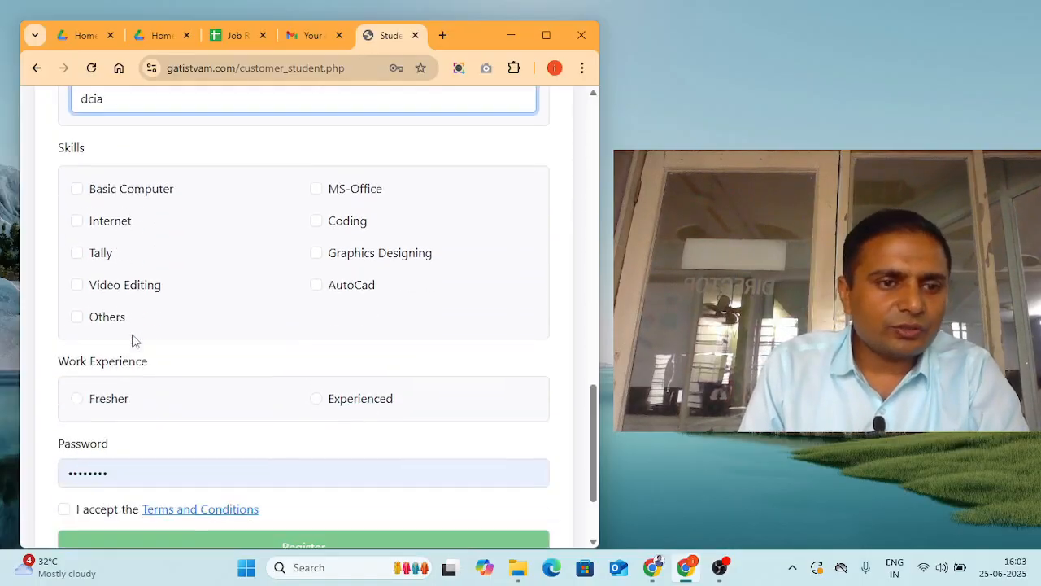
click(77, 188)
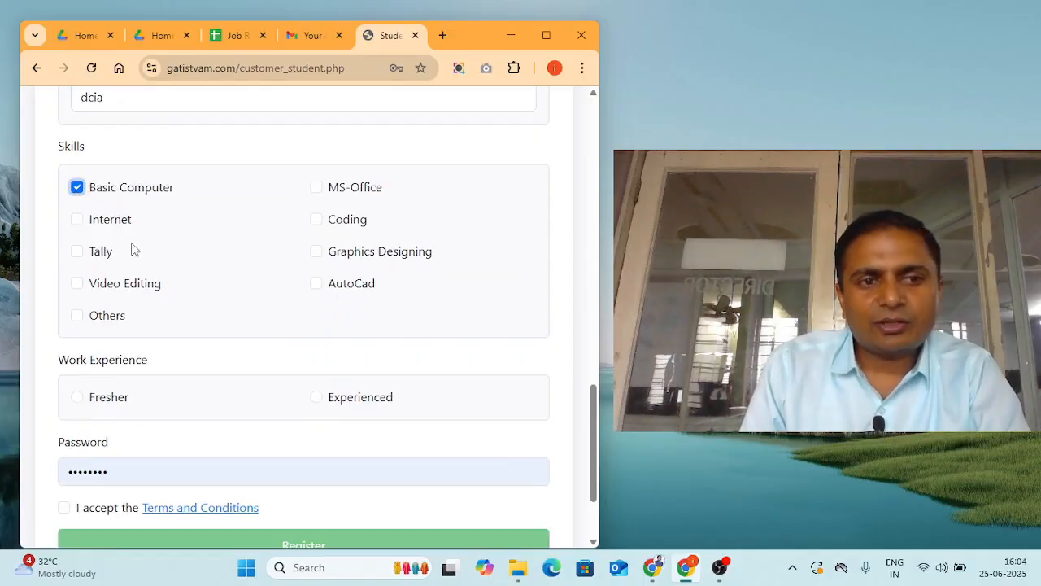
click(78, 252)
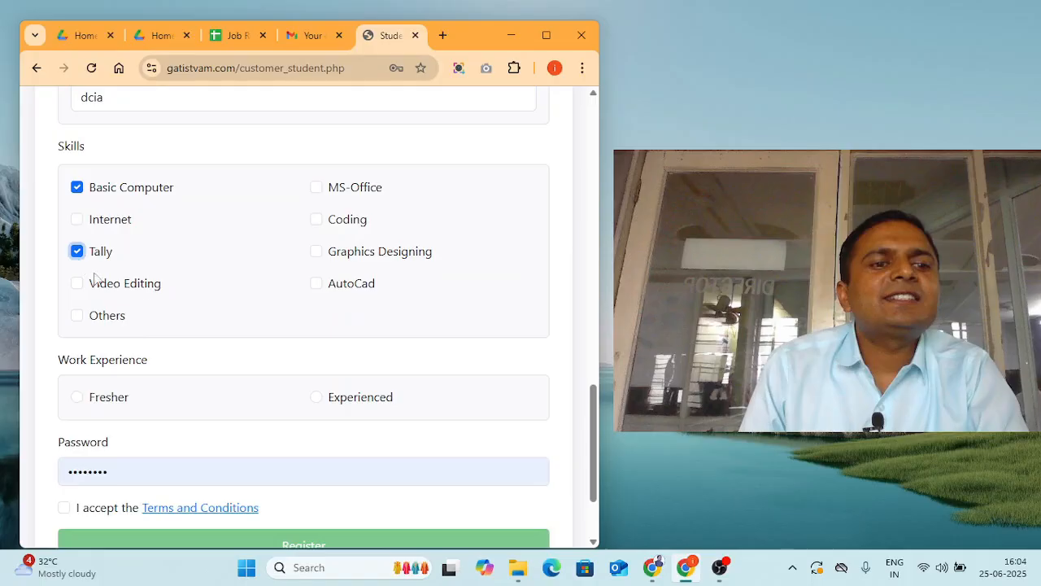
click(344, 259)
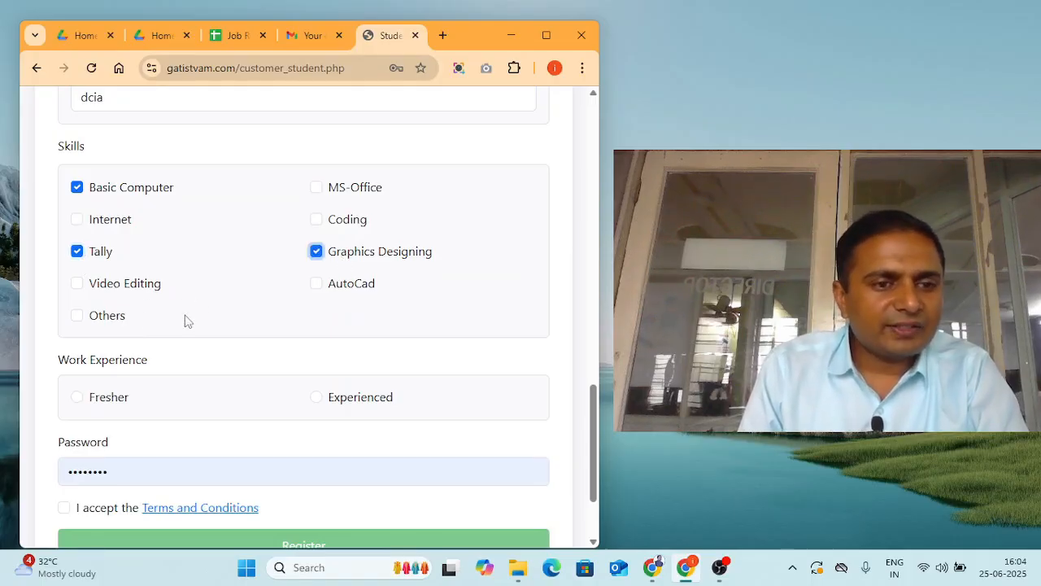
click(83, 310)
click(81, 318)
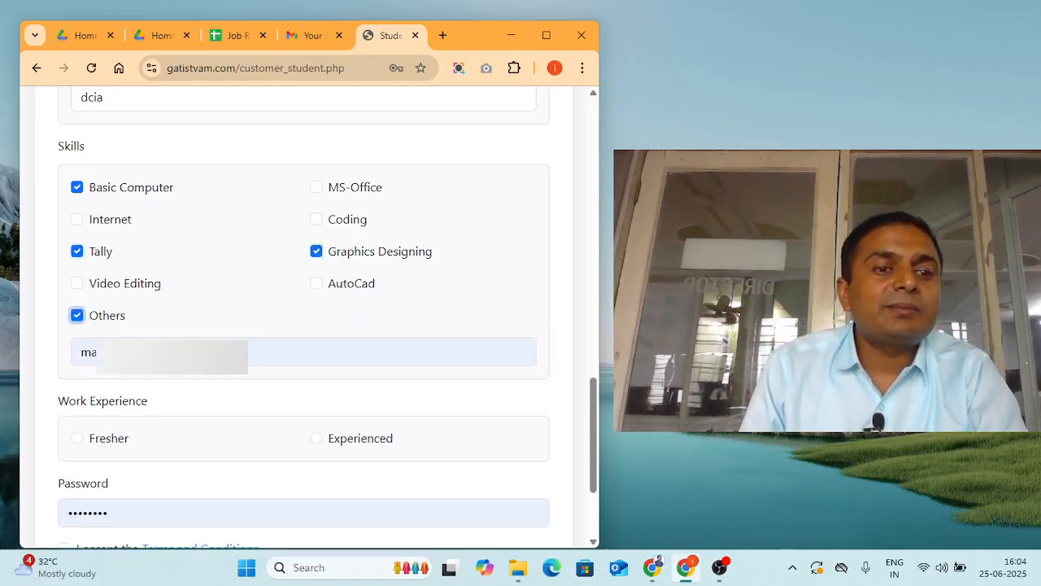
- Type into the other-skill description box, then clear it so it stays empty
key(Tab)
key(BackSpace)
key(BackSpace)
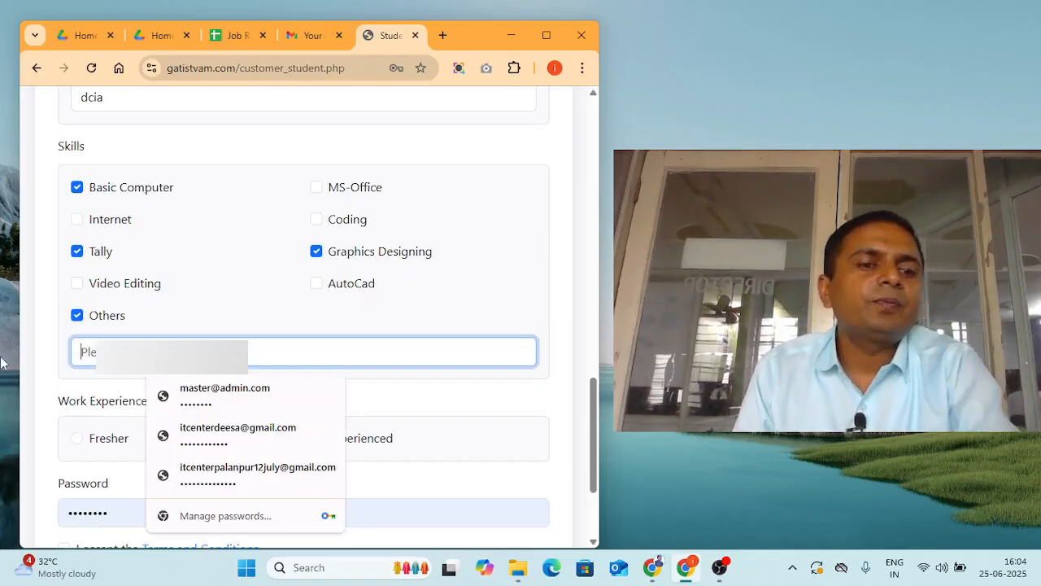
text(dancing)
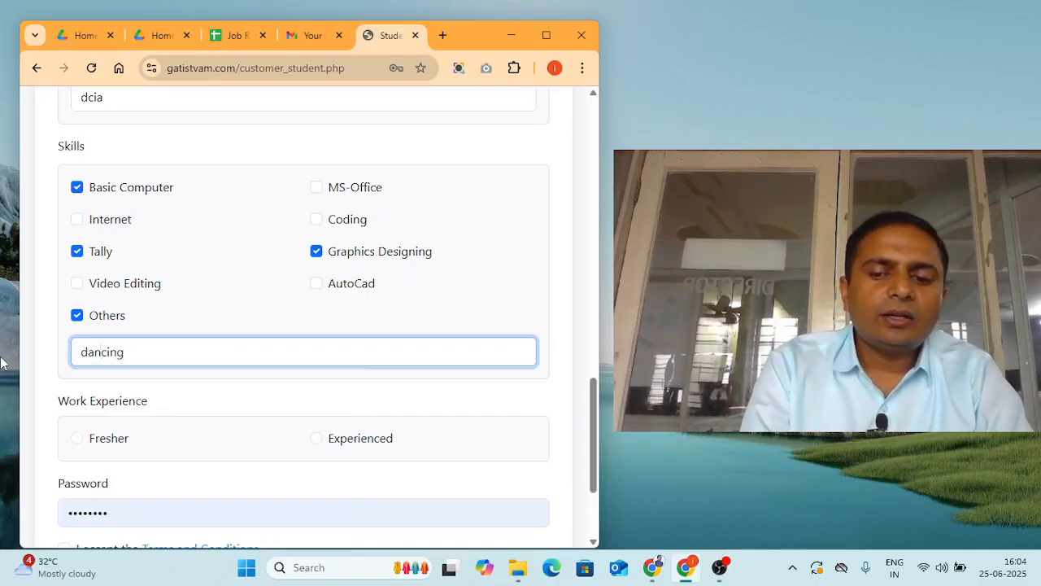
key(BackSpace)
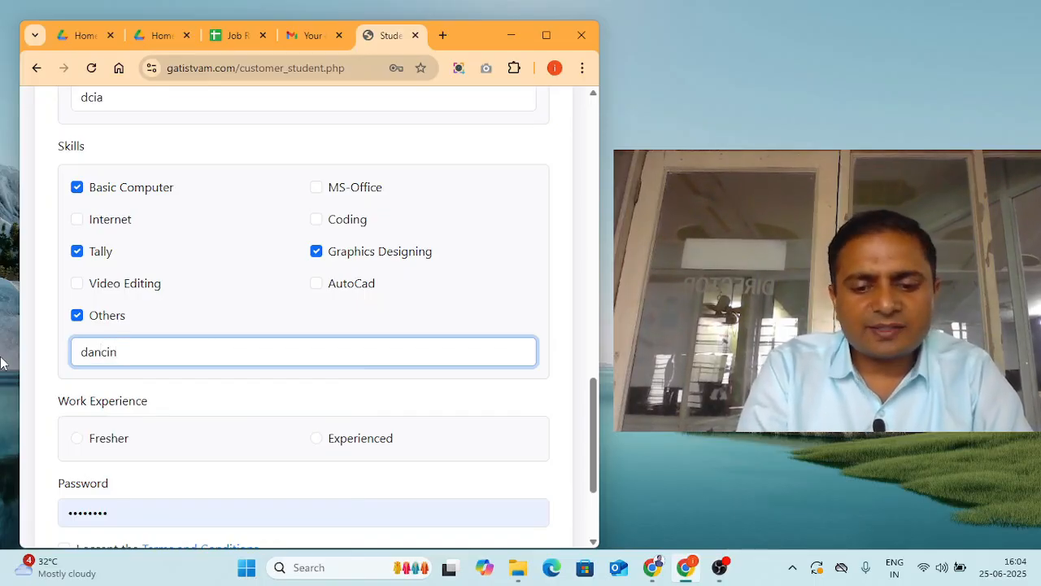
key(BackSpace)
key(BackSpace)
key(BackSpace)
key(BackSpace)
key(BackSpace)
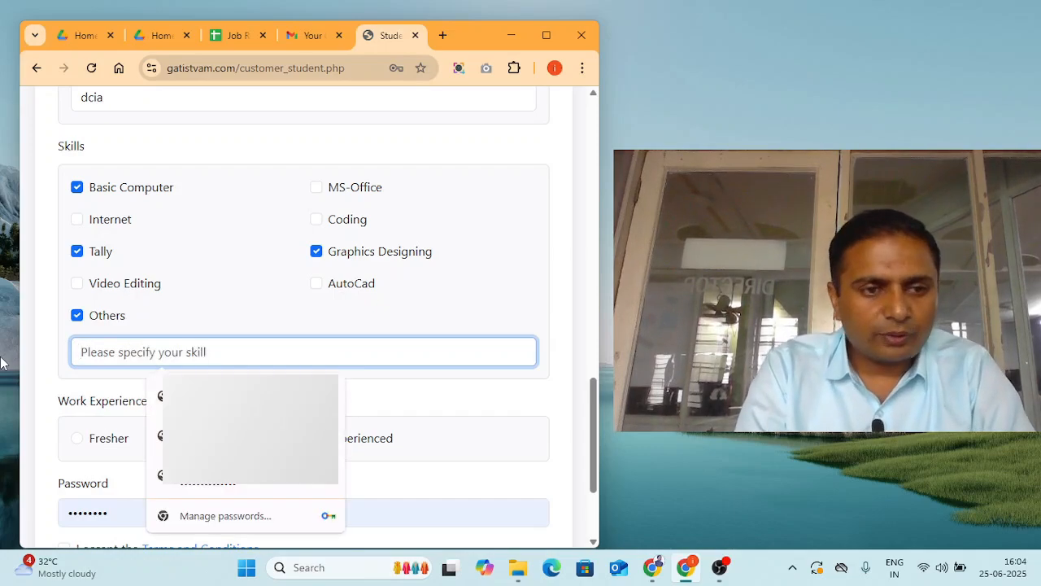
scroll(301, 340, down, 2)
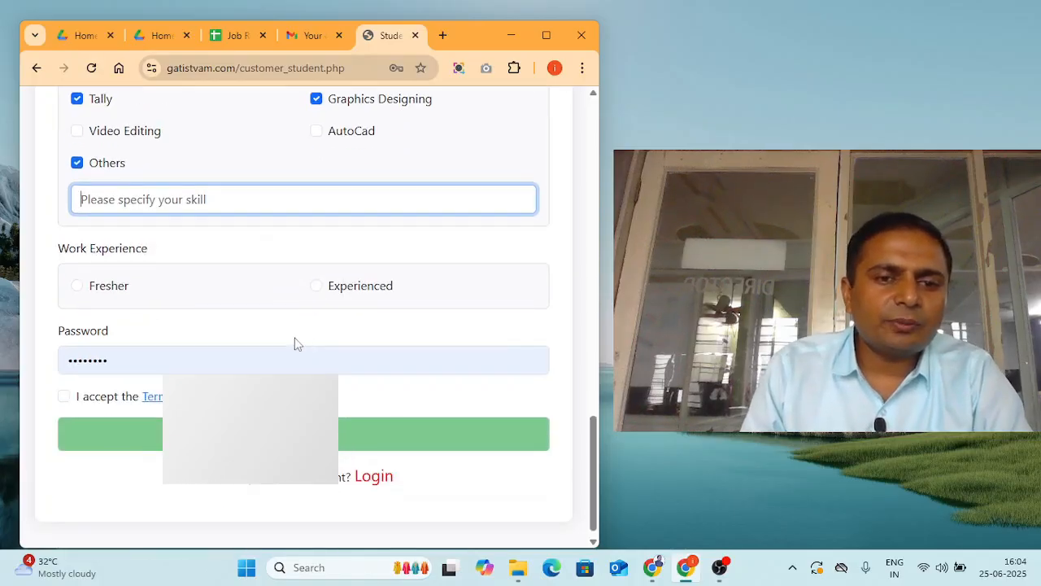
- Set work experience to Experienced and clear the existing registration password
click(317, 286)
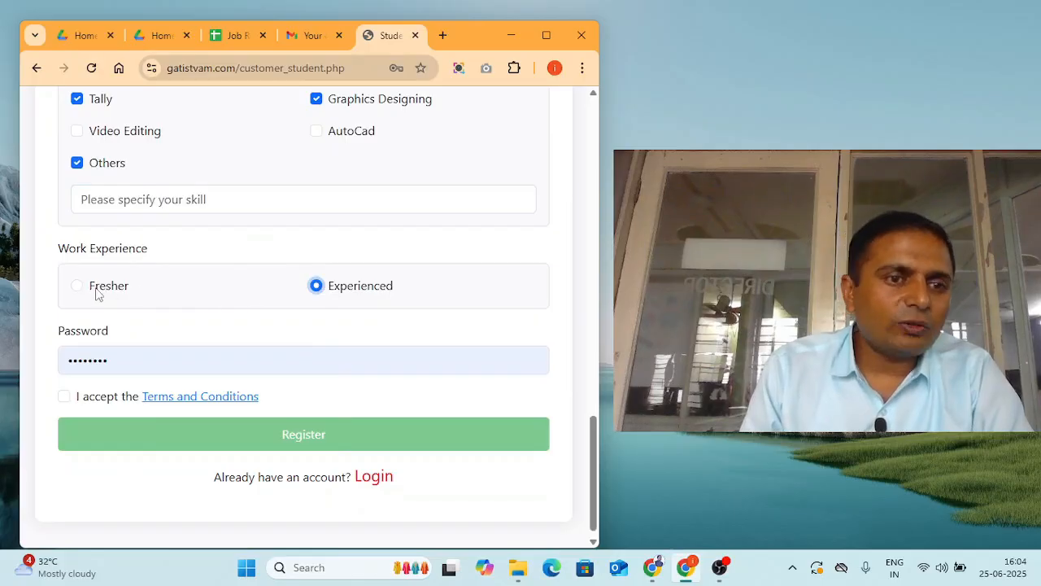
scroll(95, 294, down, 1)
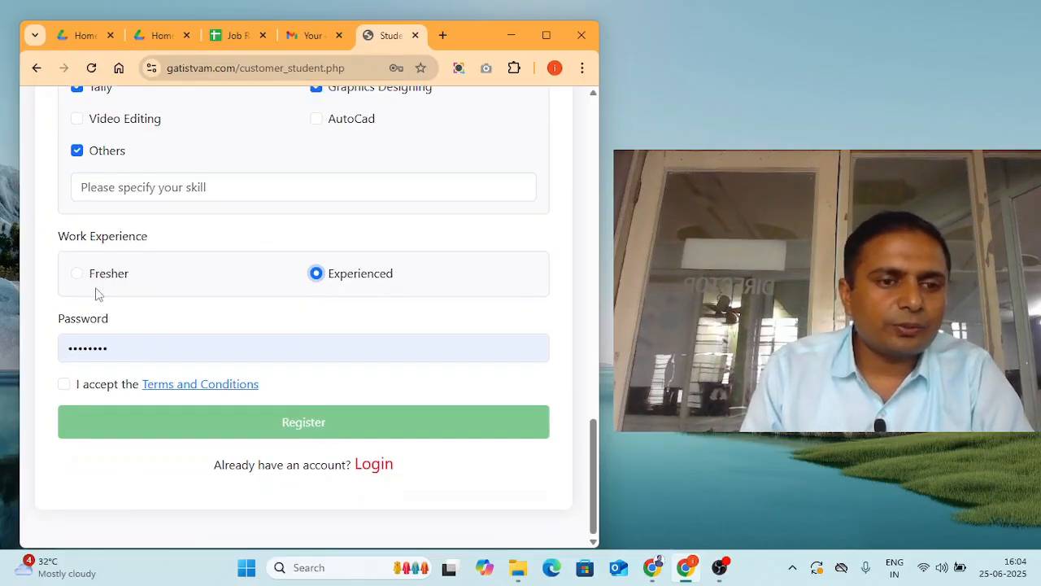
double_click(131, 348)
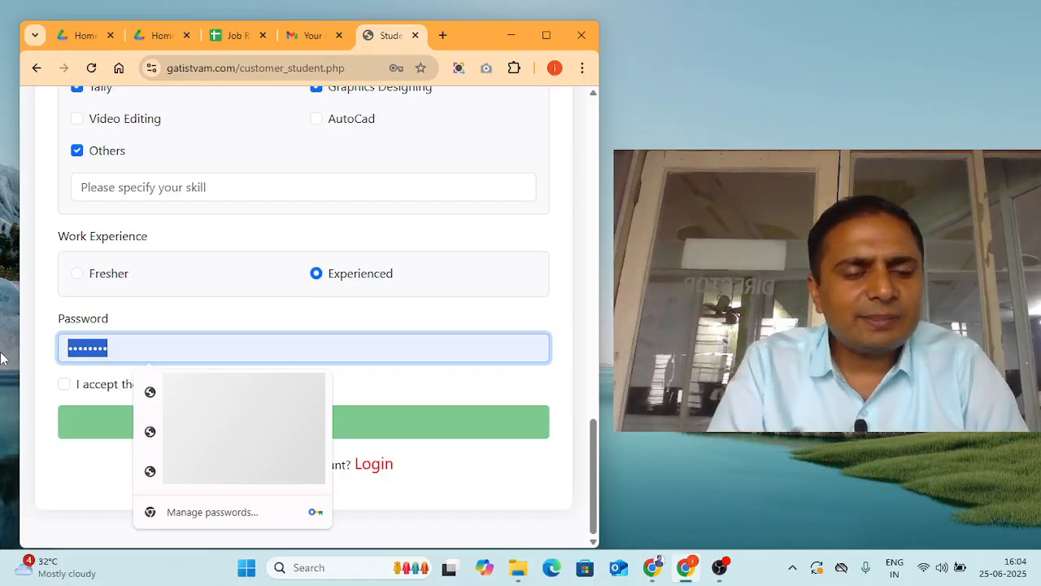
key(BackSpace)
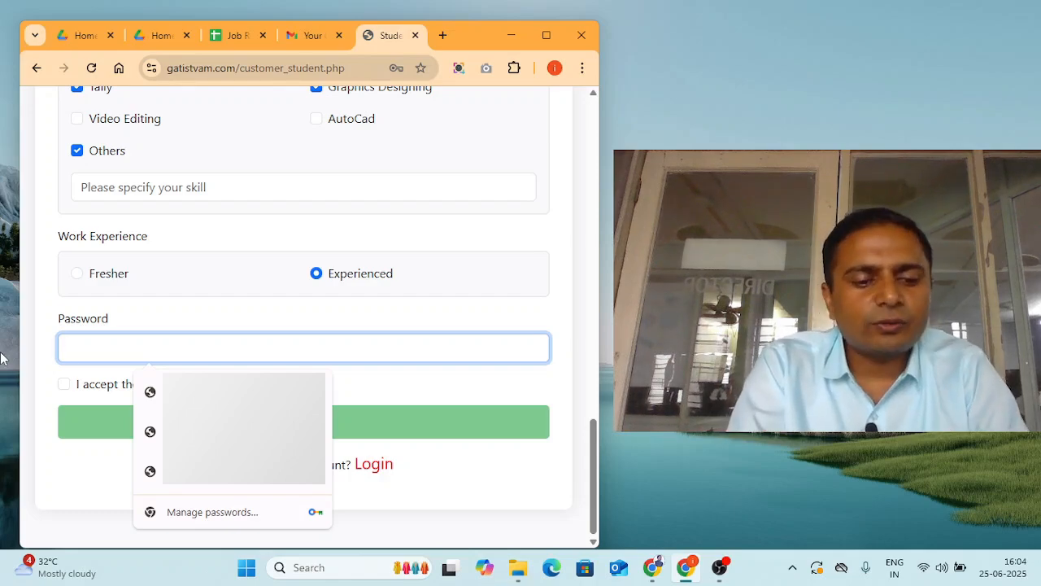
- Enter a new password, accept the Terms and Conditions, and submit the registration
text(123)
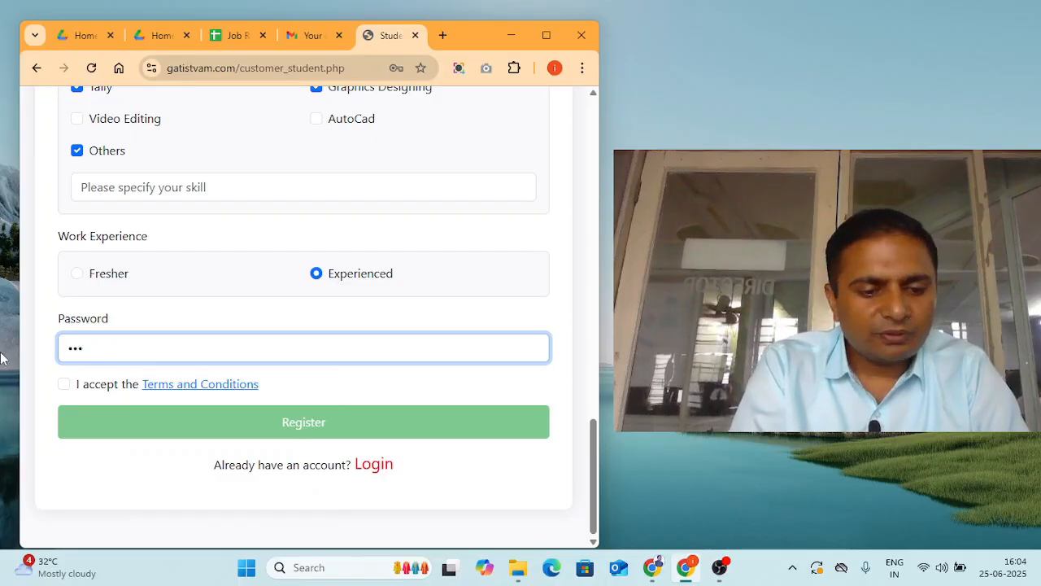
text(4)
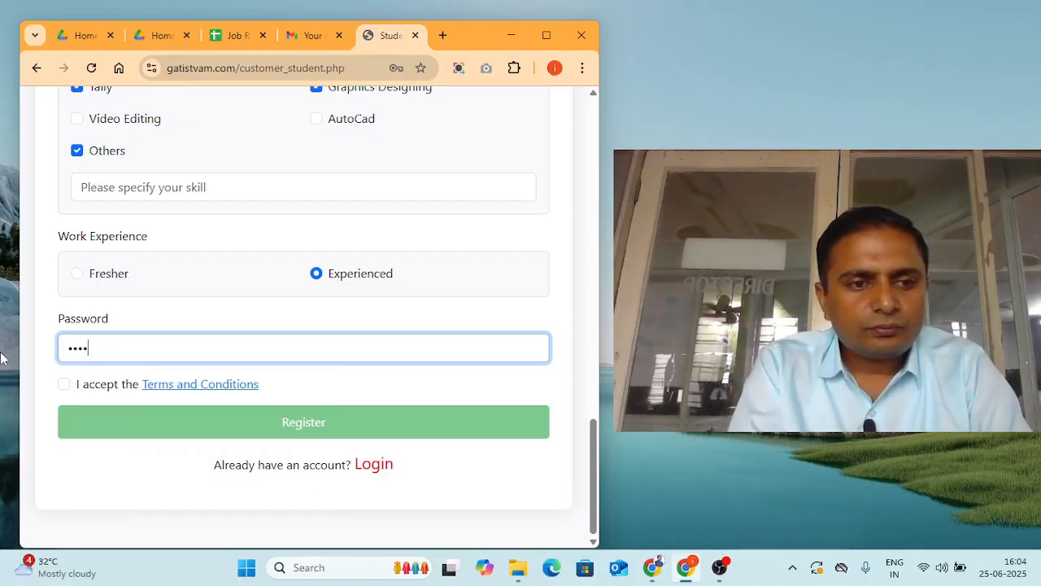
text(567)
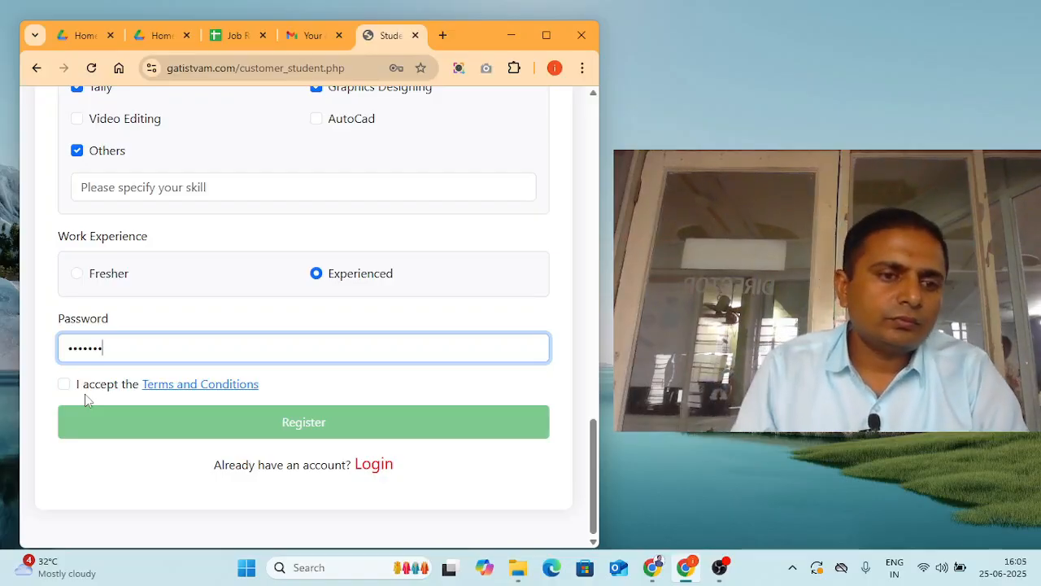
click(64, 384)
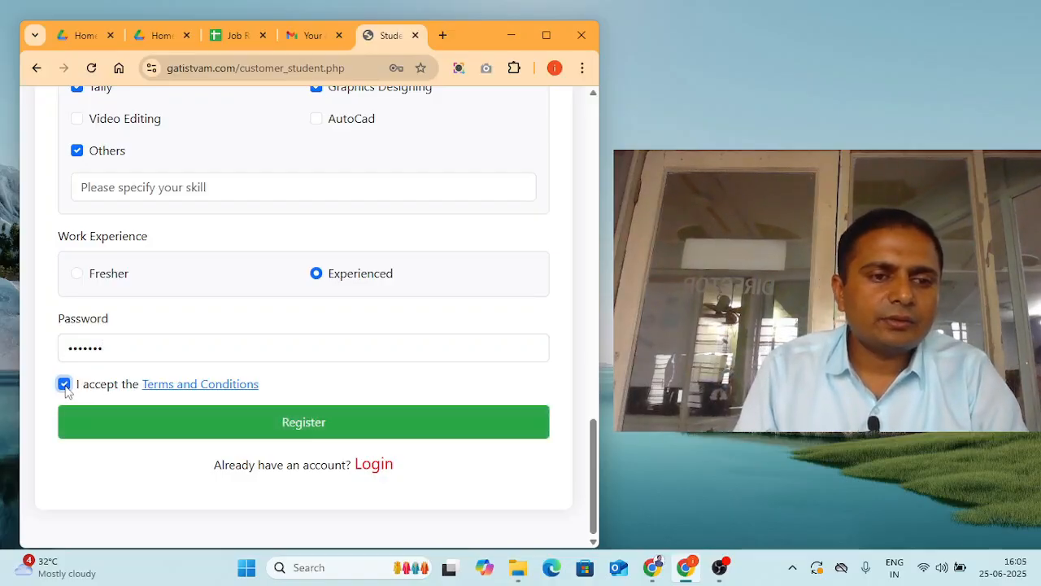
click(247, 434)
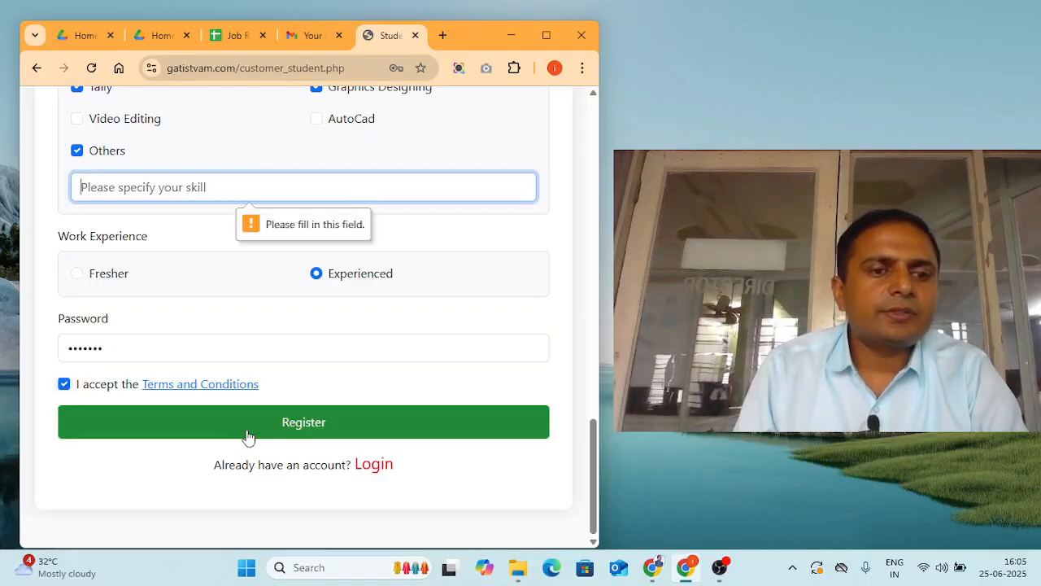
- Enter 'dancuing' as the other skill, register again, and dismiss the 'Registration successful!' alert
click(98, 185)
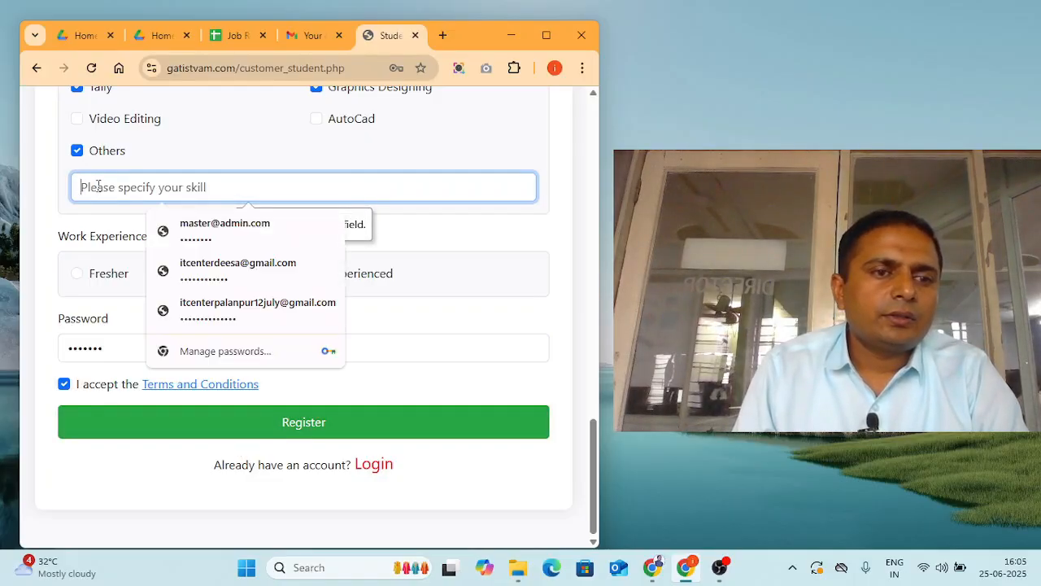
text(dancu)
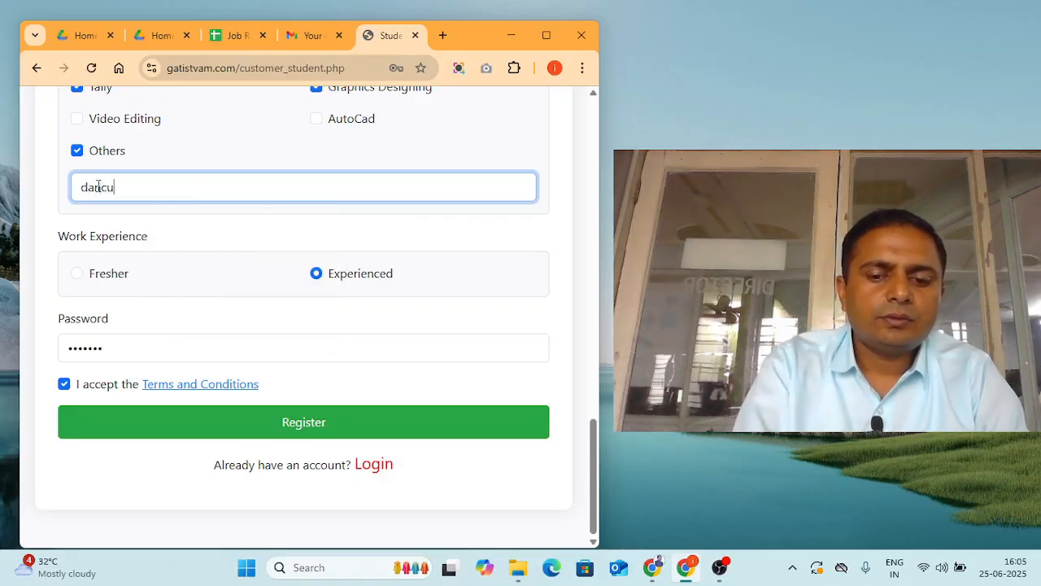
key(BackSpace)
text(ing)
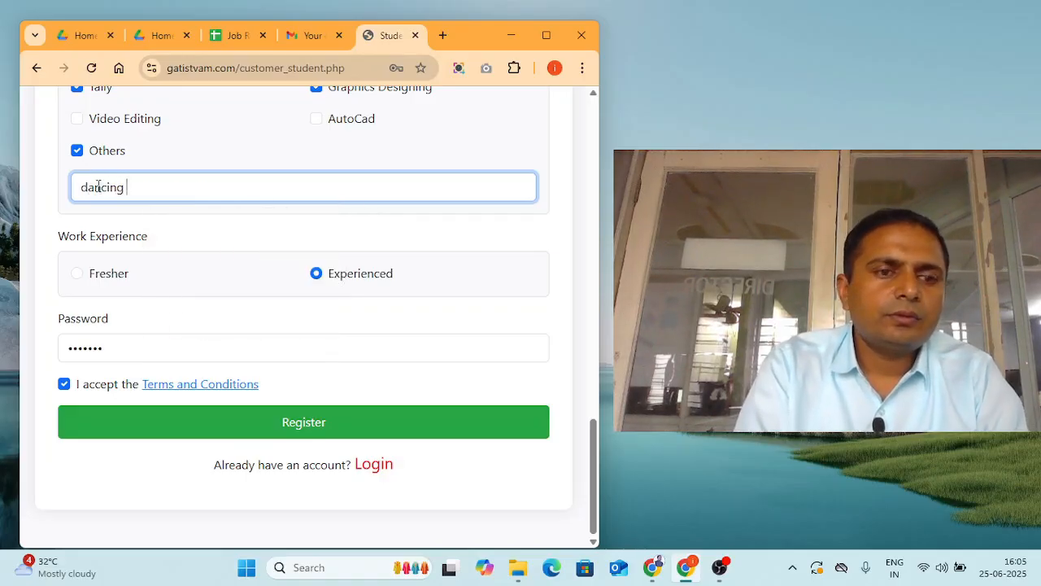
click(196, 425)
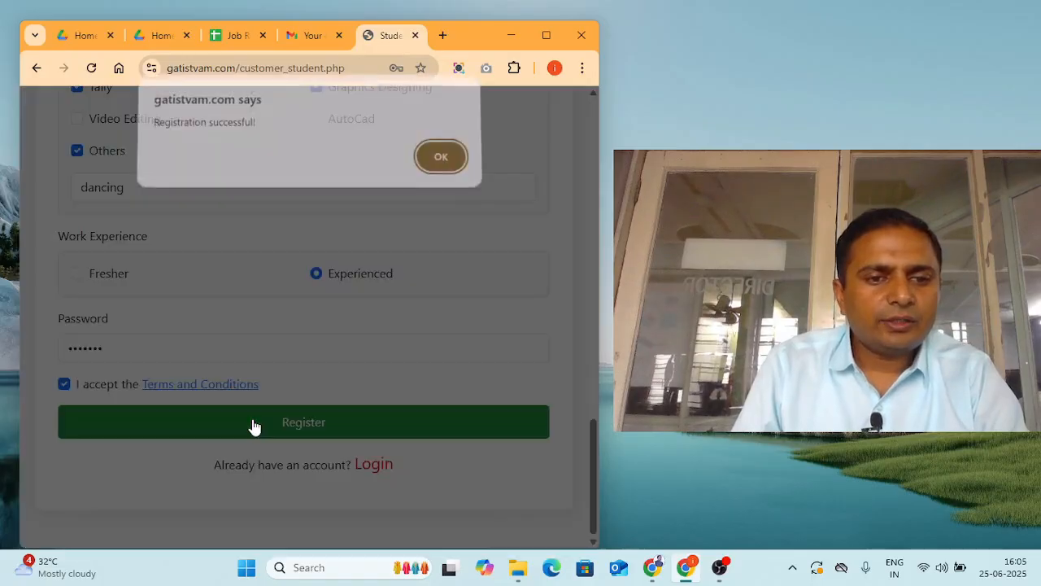
click(428, 174)
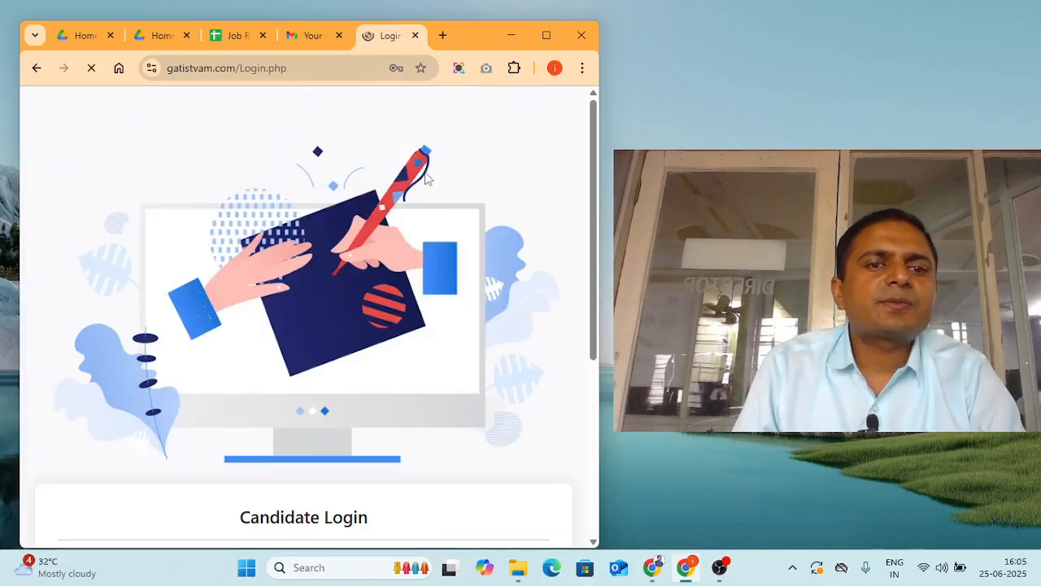
- Select the email in the Candidate Login field and bring the browser window back into view
scroll(365, 384, down, 5)
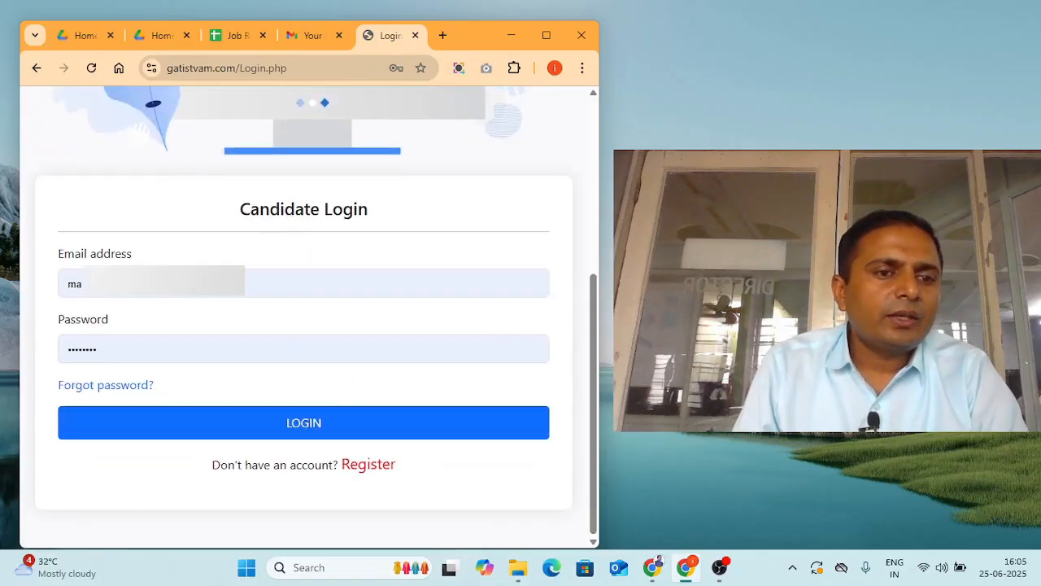
click(231, 286)
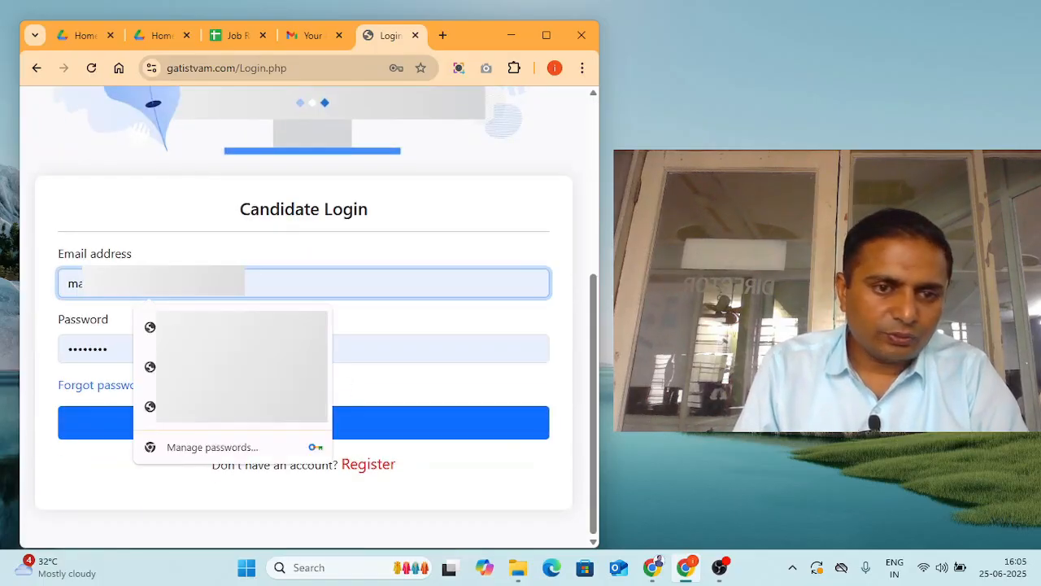
drag(232, 284, 31, 284)
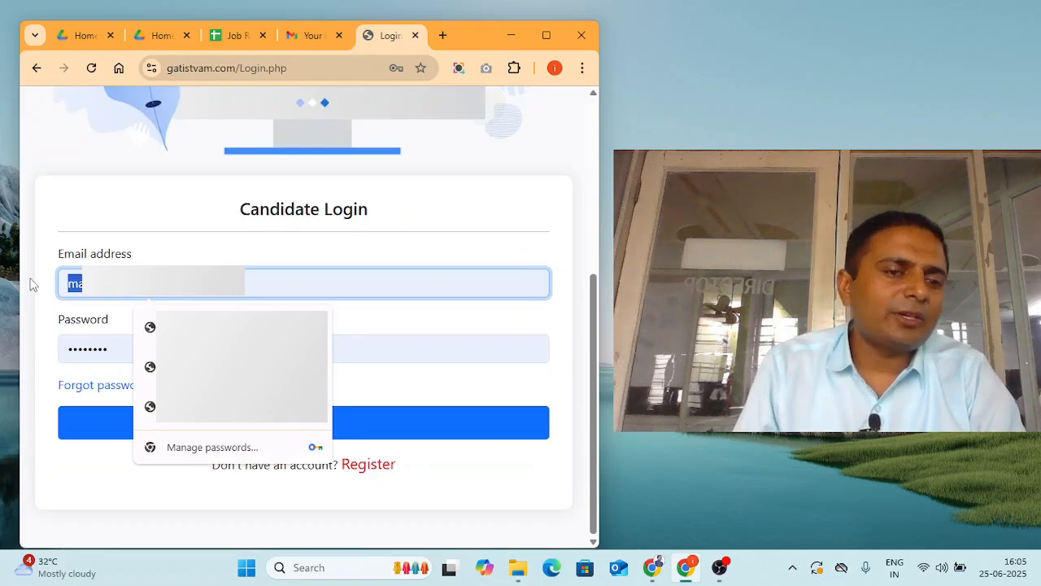
key(alt+Tab)
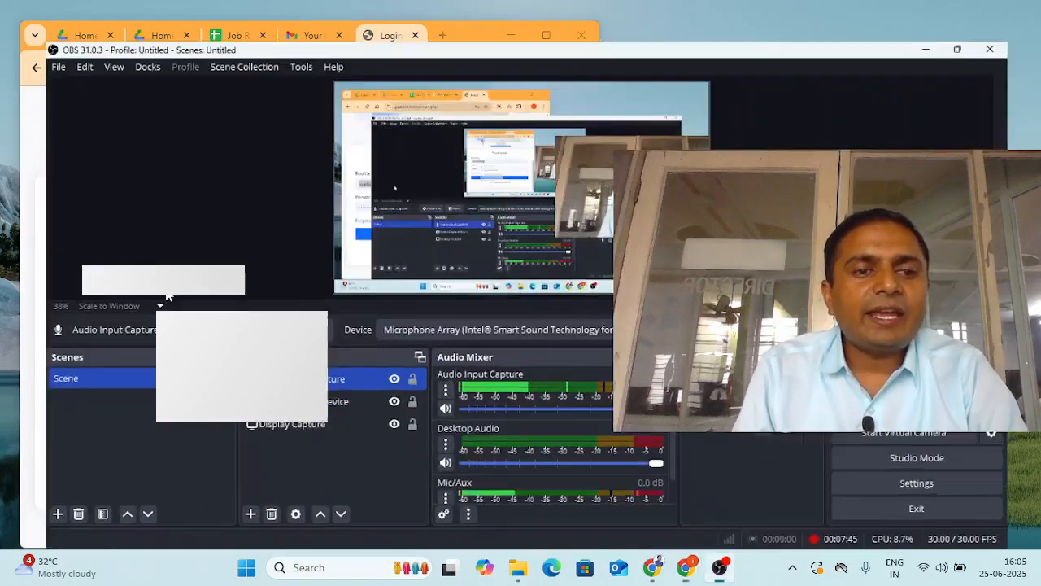
key(alt+Tab)
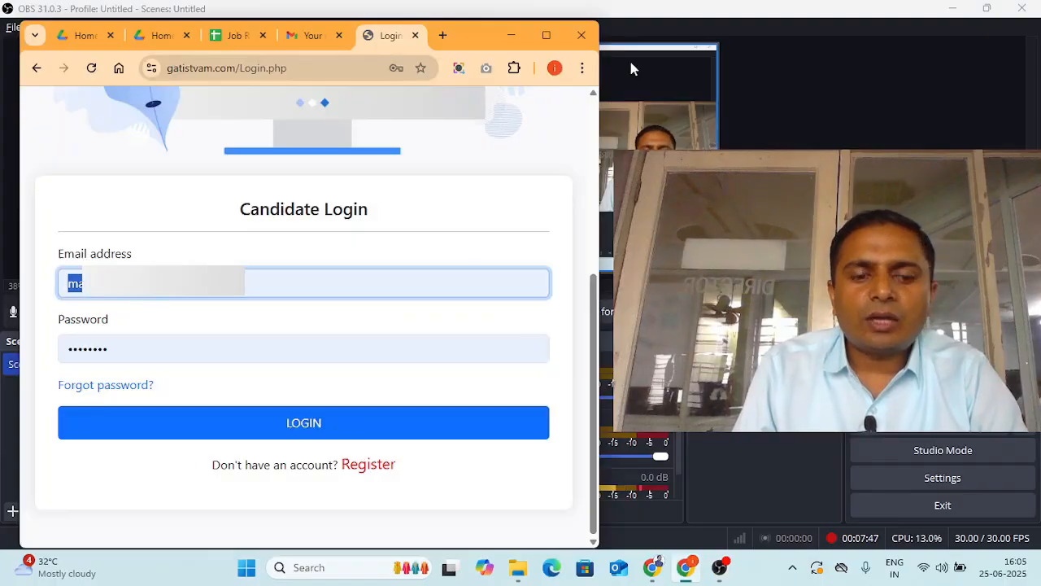
key(super+d)
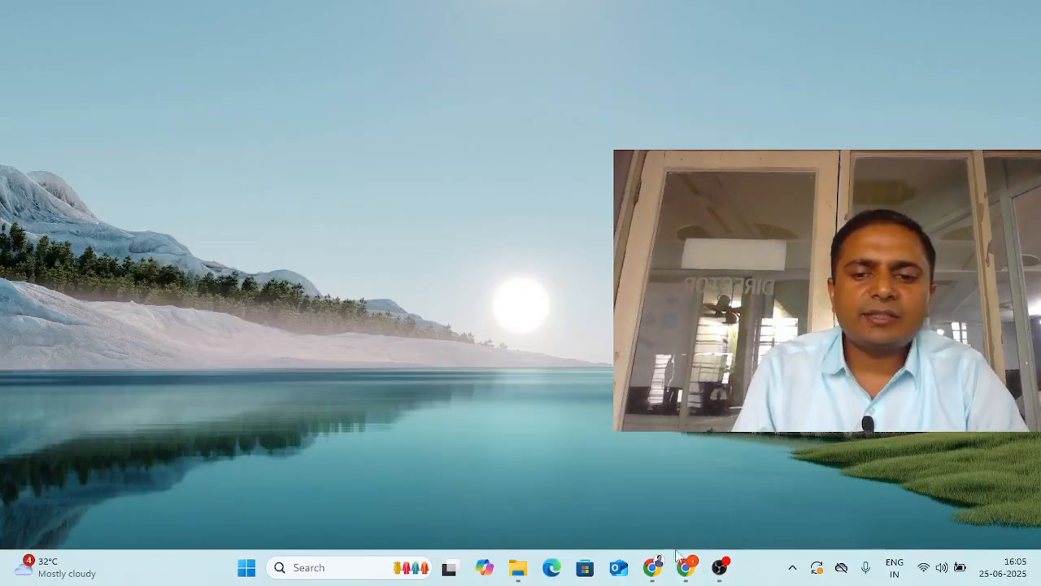
click(686, 567)
- Copy the Google account's email address from the Gmail tab
click(305, 35)
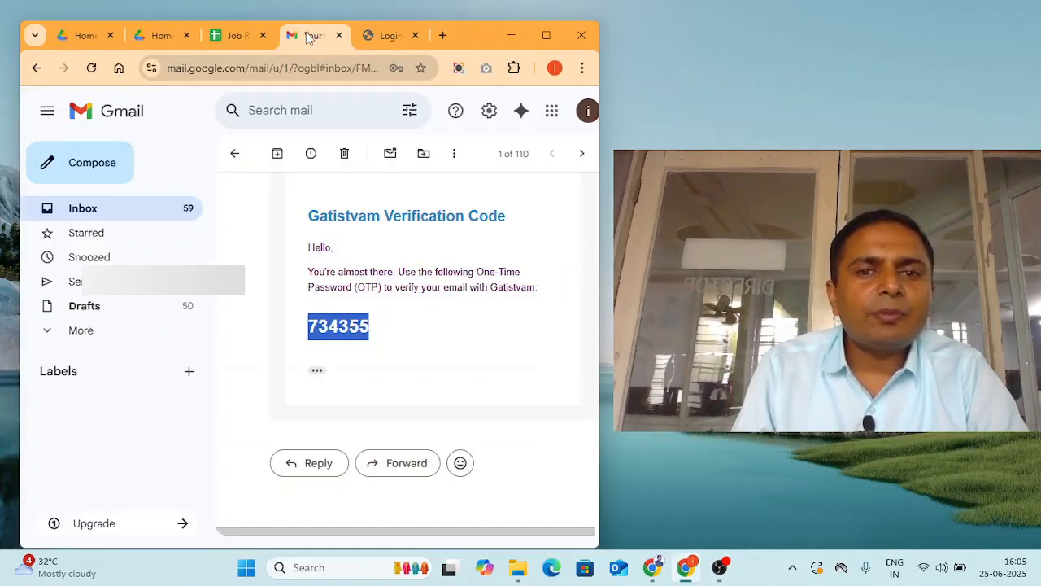
click(580, 118)
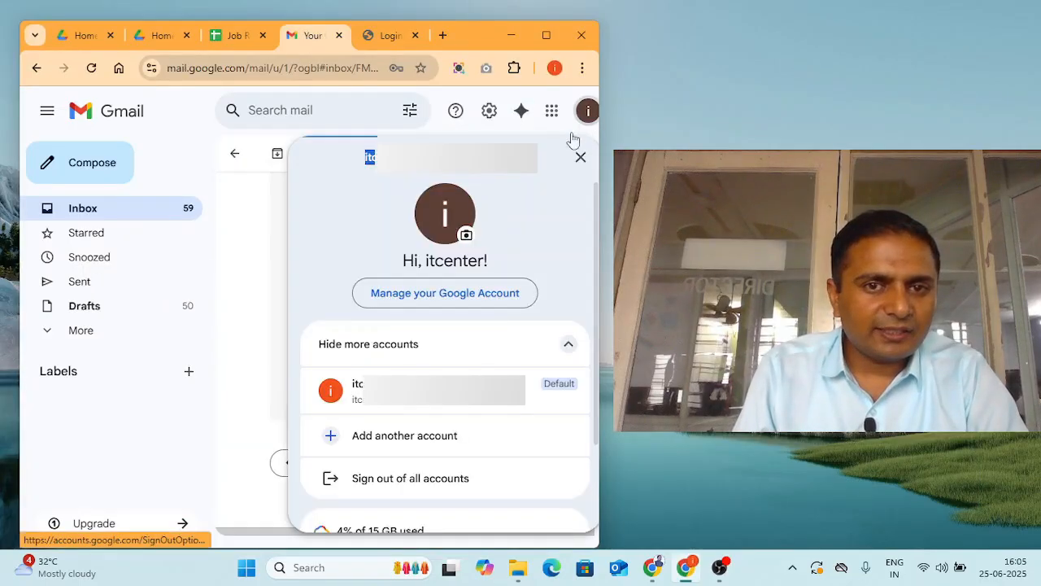
right_click(450, 152)
click(475, 170)
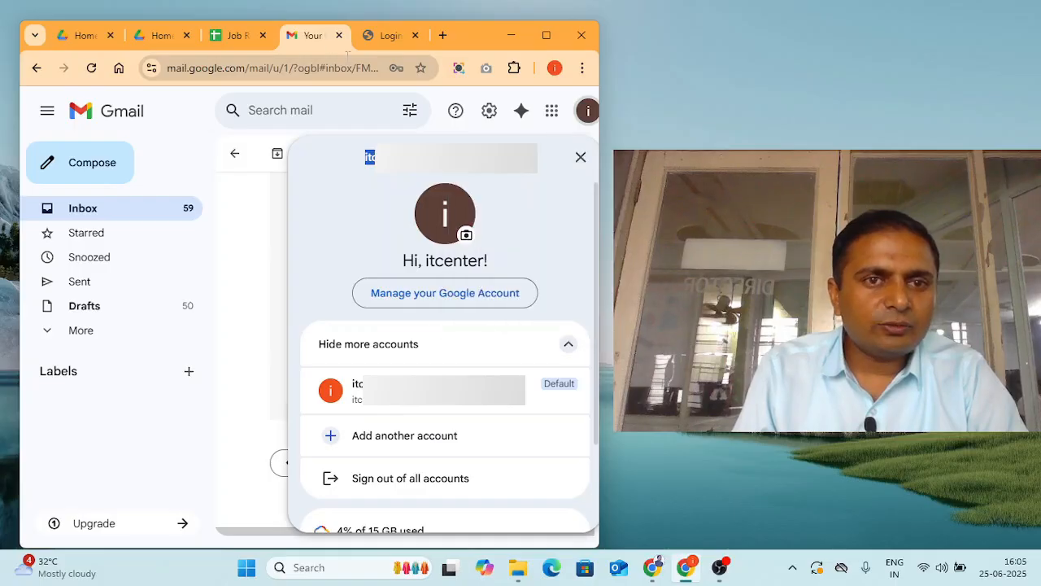
- Return to the Candidate Login tab and go back two pages to Registration
click(391, 39)
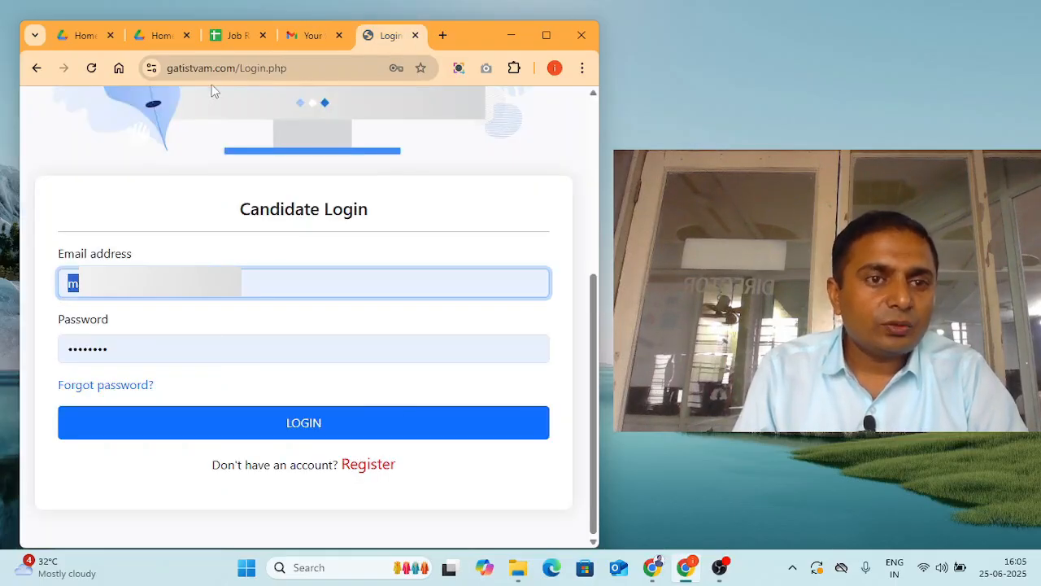
click(36, 72)
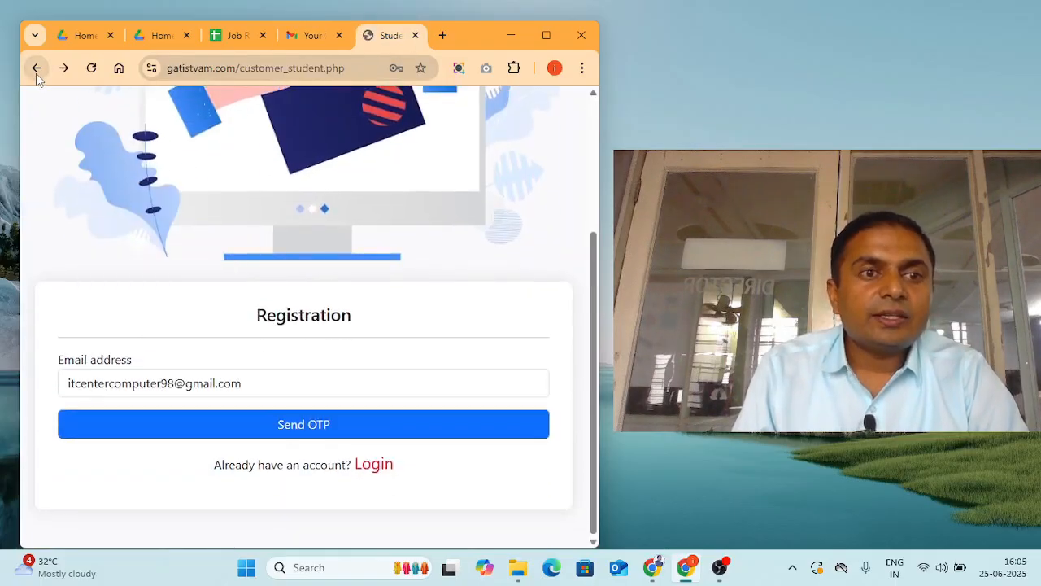
click(36, 72)
- Return to the home page, scroll the job listings, and open the Receptionist card
click(36, 72)
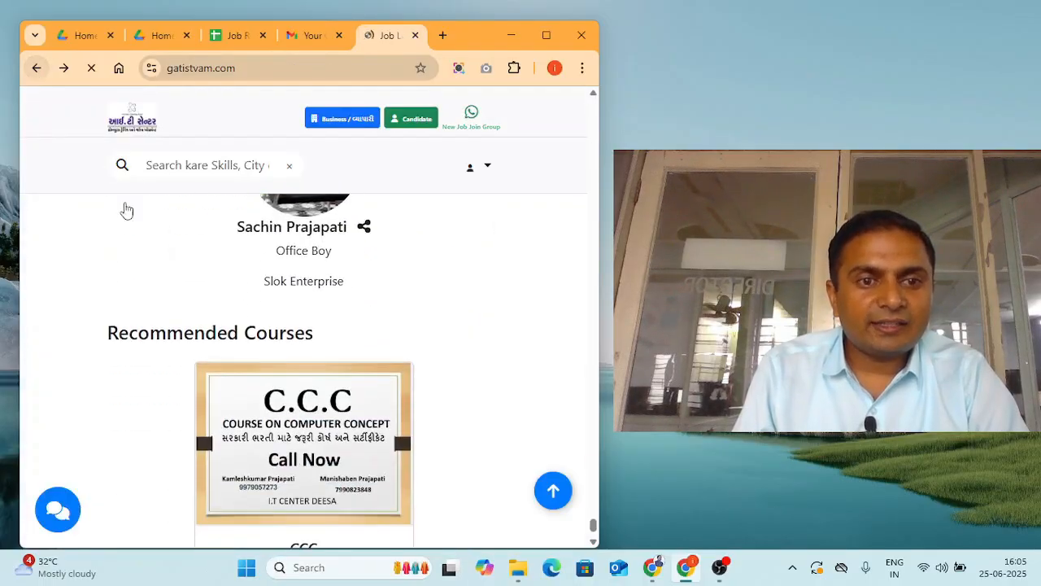
scroll(296, 391, down, 10)
scroll(296, 396, down, 15)
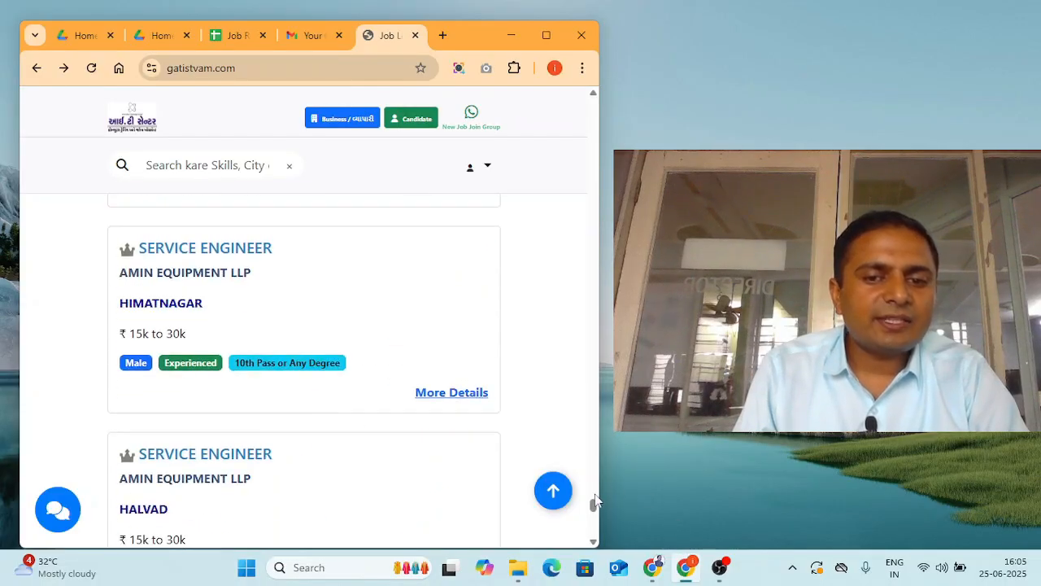
drag(593, 508, 587, 120)
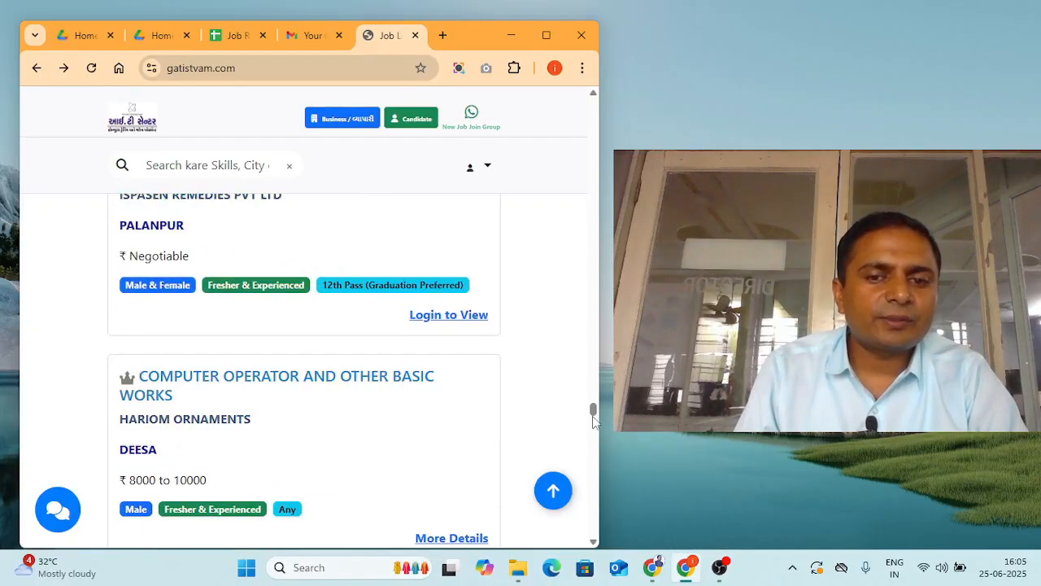
drag(593, 411, 593, 103)
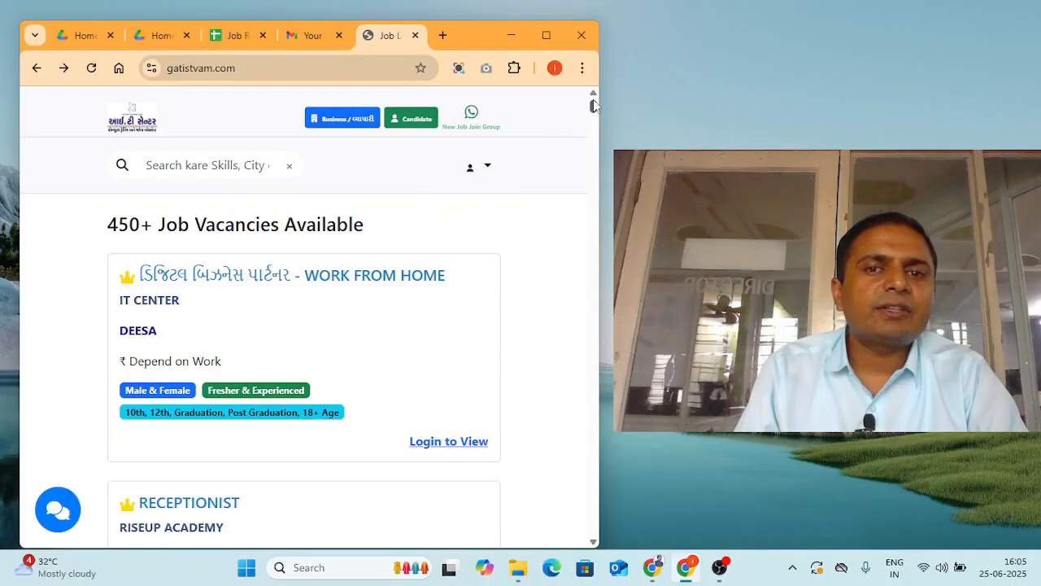
scroll(237, 316, down, 2)
scroll(211, 321, down, 2)
click(182, 323)
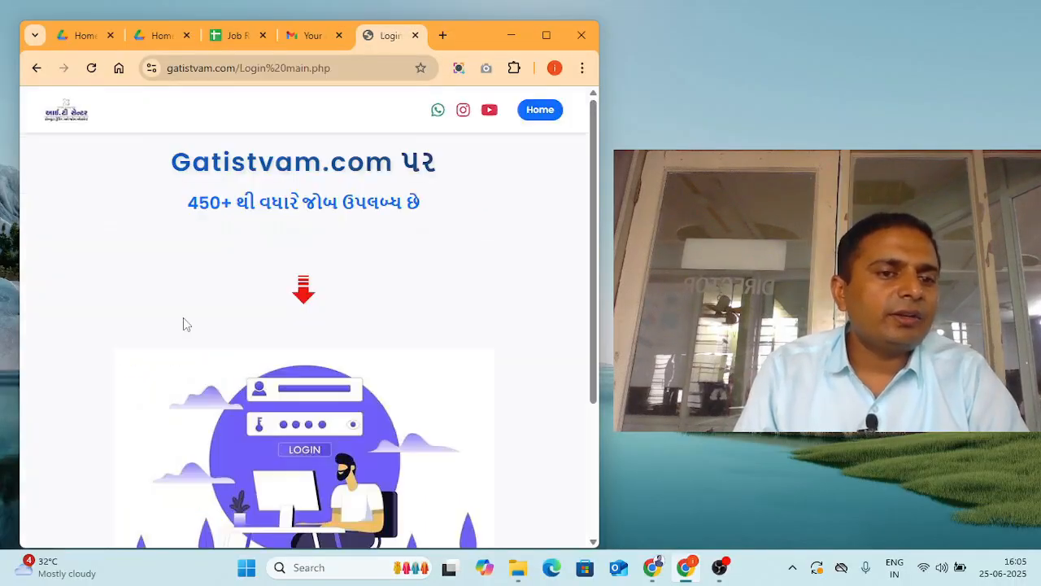
- Open the candidate LOGIN form from the main login page
scroll(232, 346, down, 3)
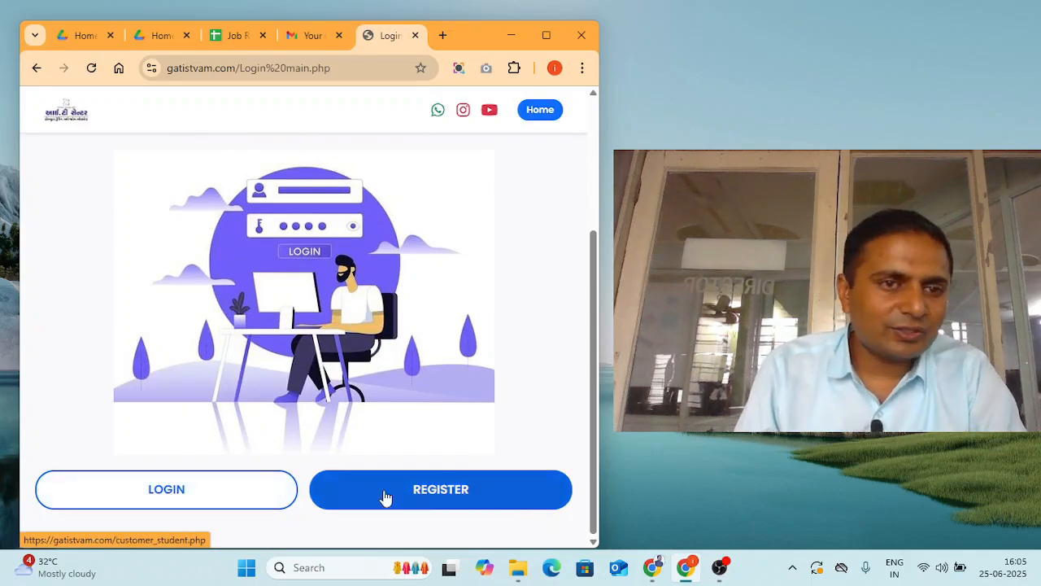
click(173, 498)
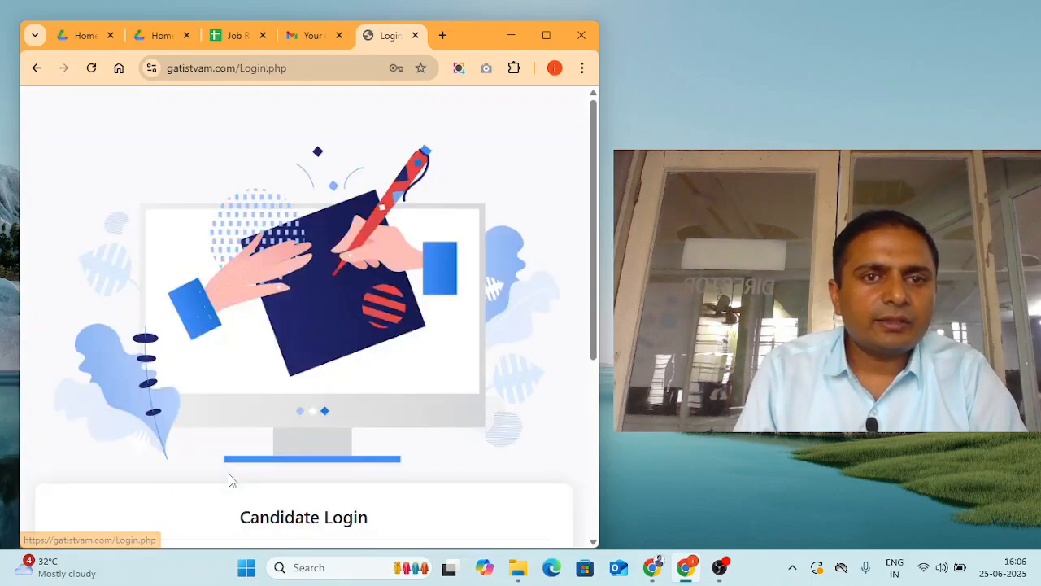
scroll(229, 474, down, 4)
- Paste the candidate's email, re-enter the account password, and log in
click(197, 286)
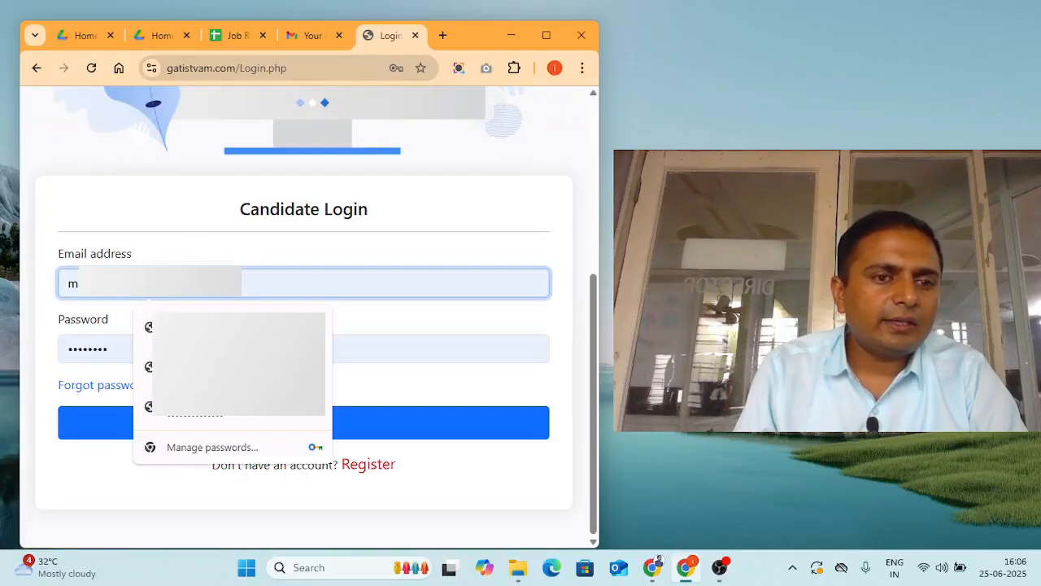
key(ctrl+a)
click(240, 283)
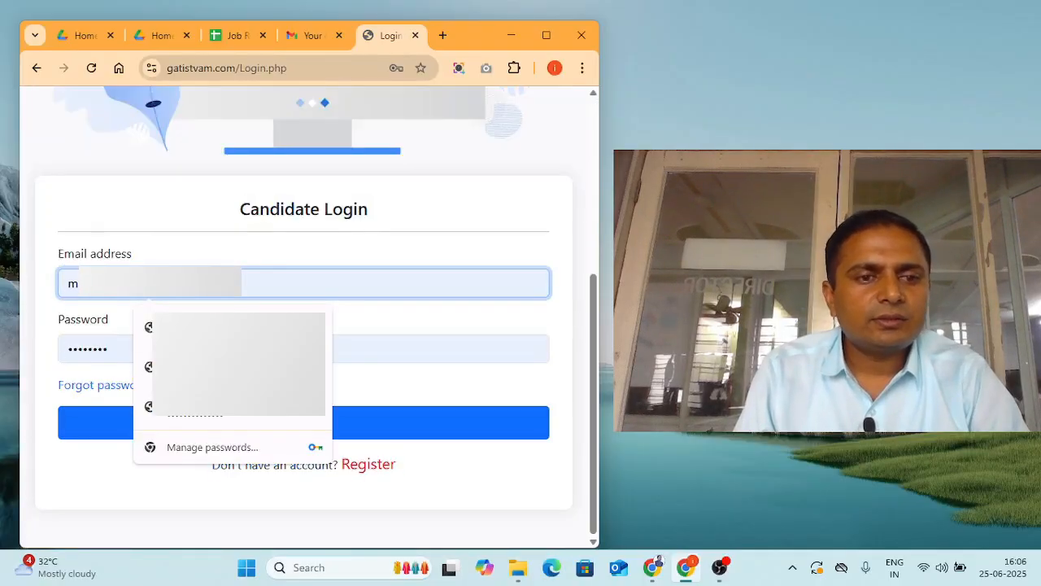
key(ctrl+a)
key(ctrl+v)
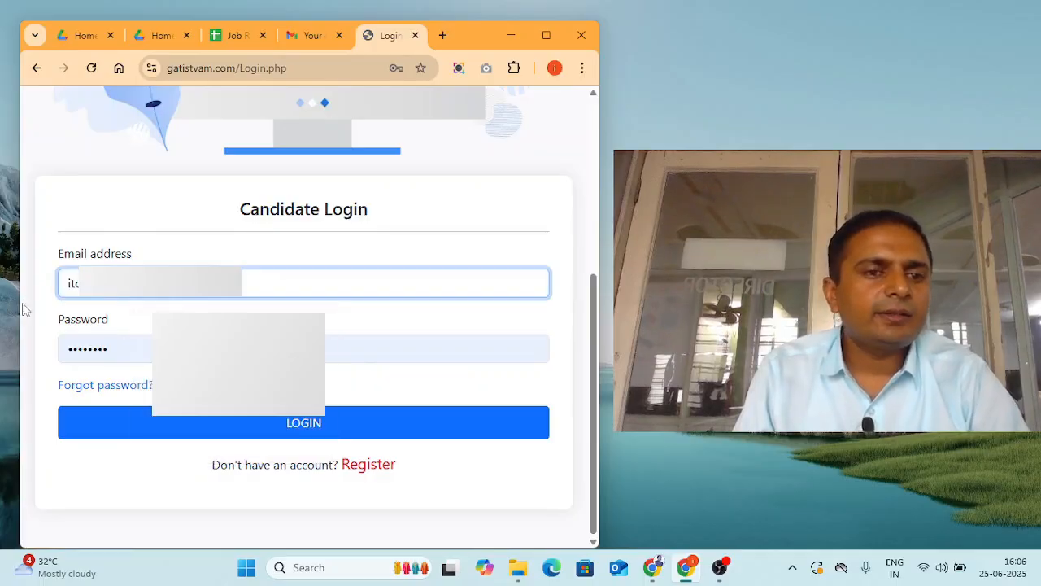
drag(126, 355, 13, 333)
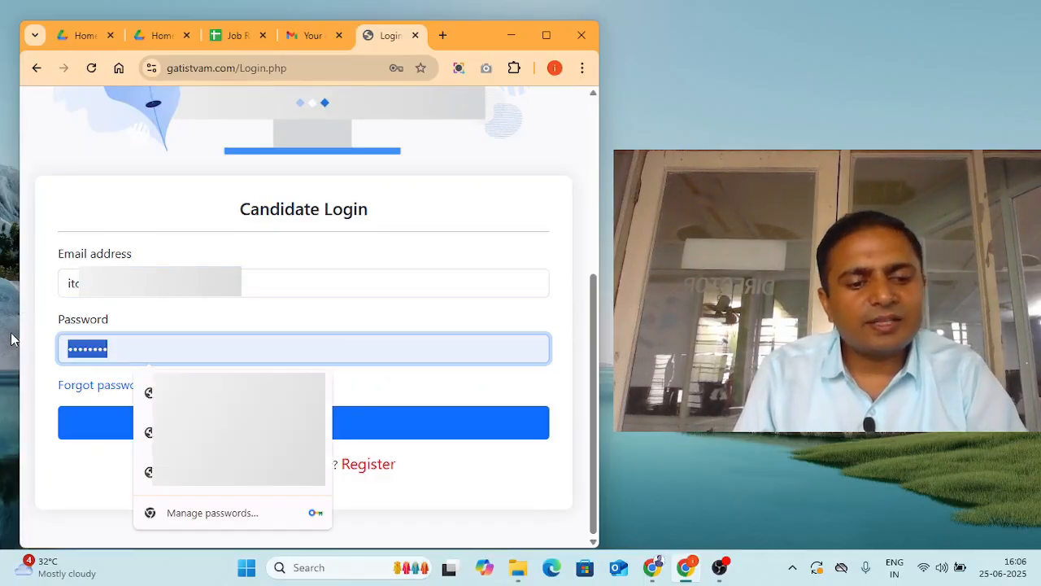
text(•••)
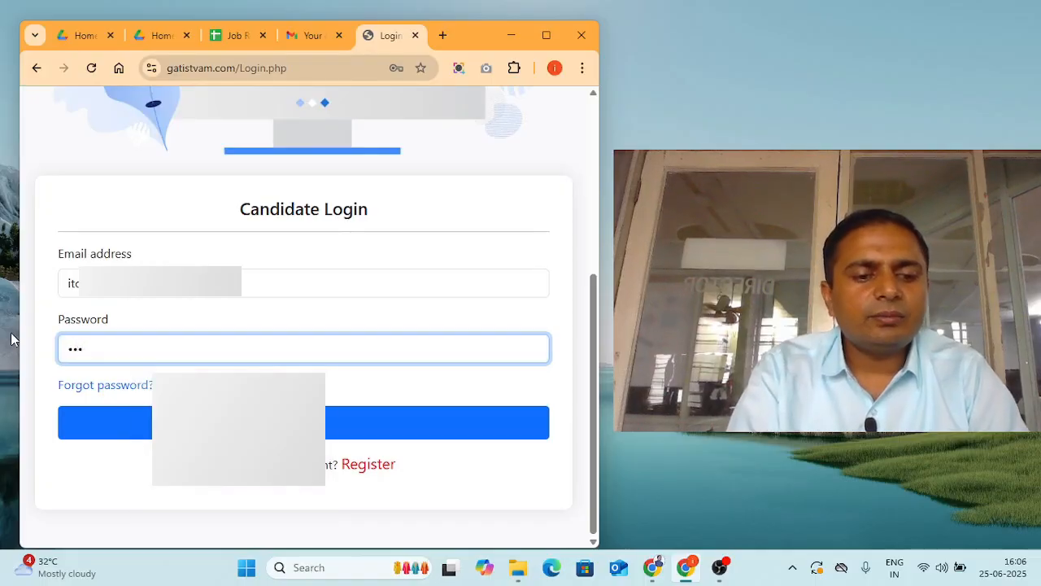
text(••••)
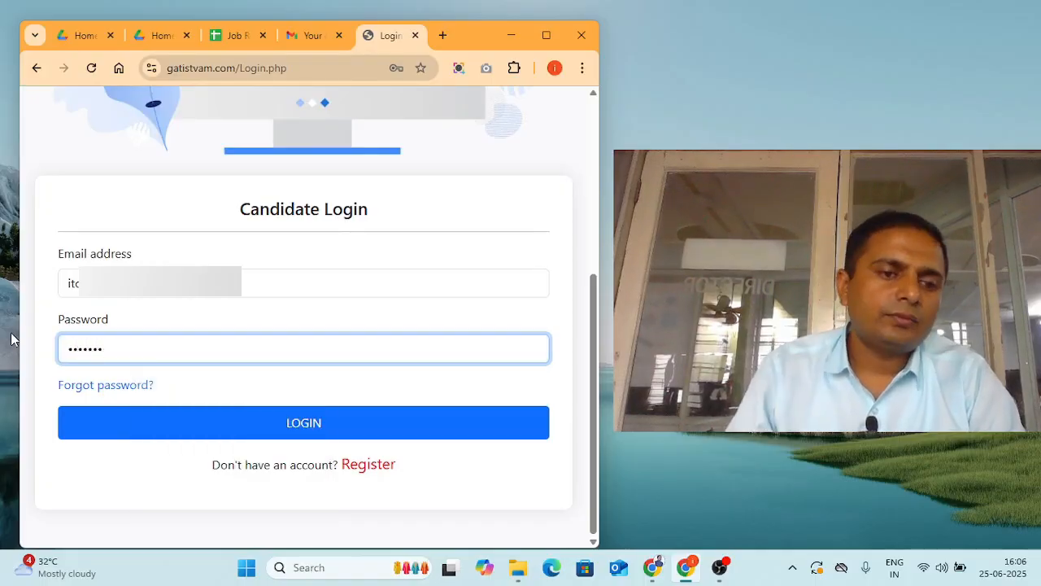
click(169, 423)
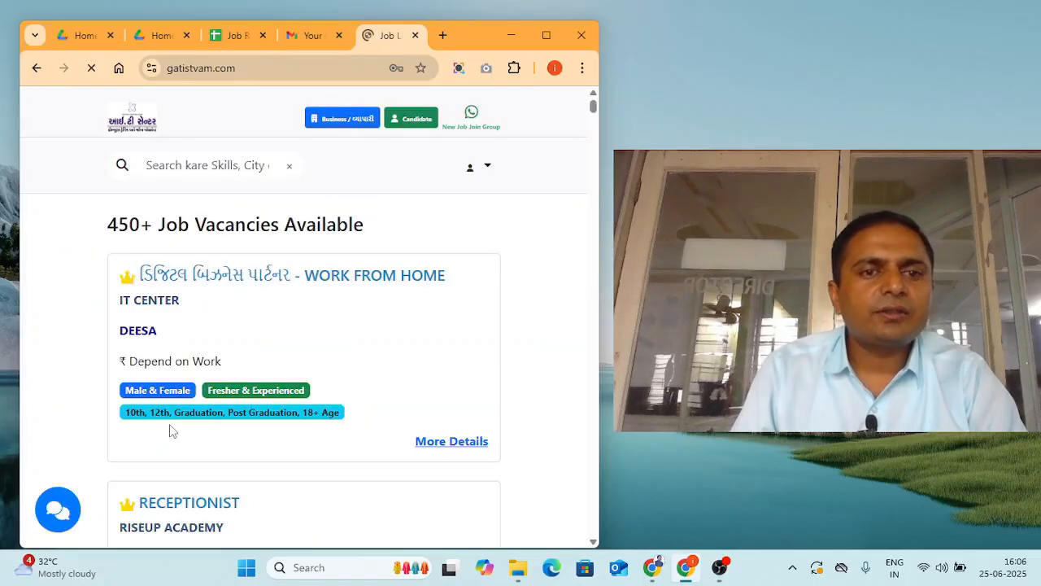
- Open and close the account menu to confirm the candidate is logged in
click(488, 168)
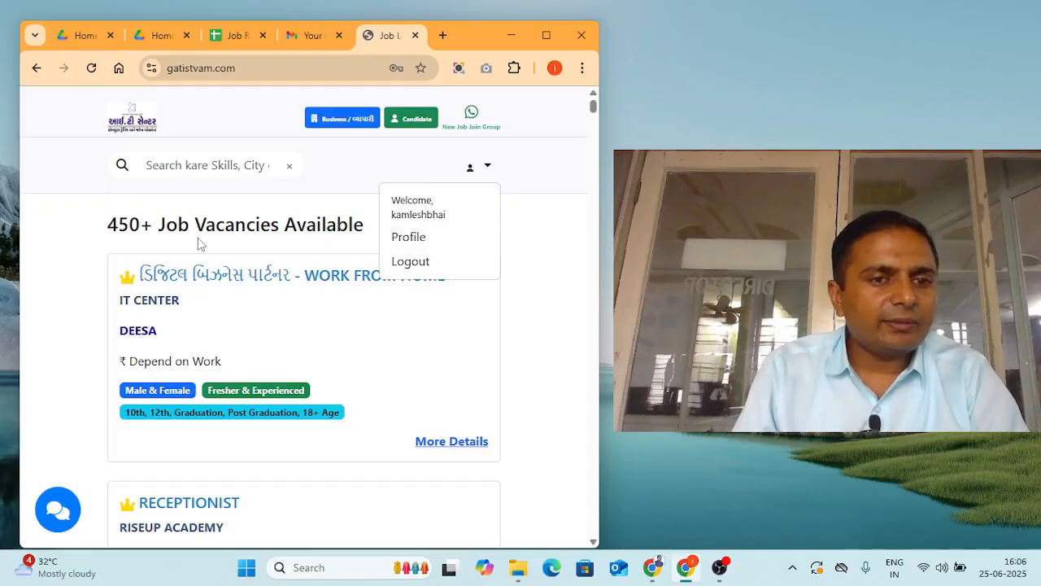
click(544, 355)
scroll(295, 388, down, 4)
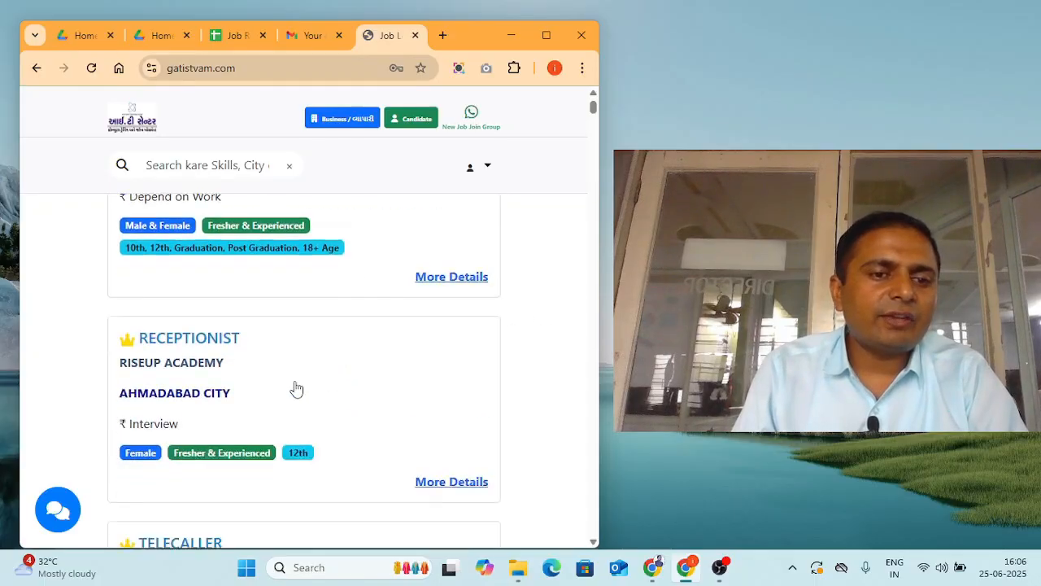
scroll(341, 308, up, 1)
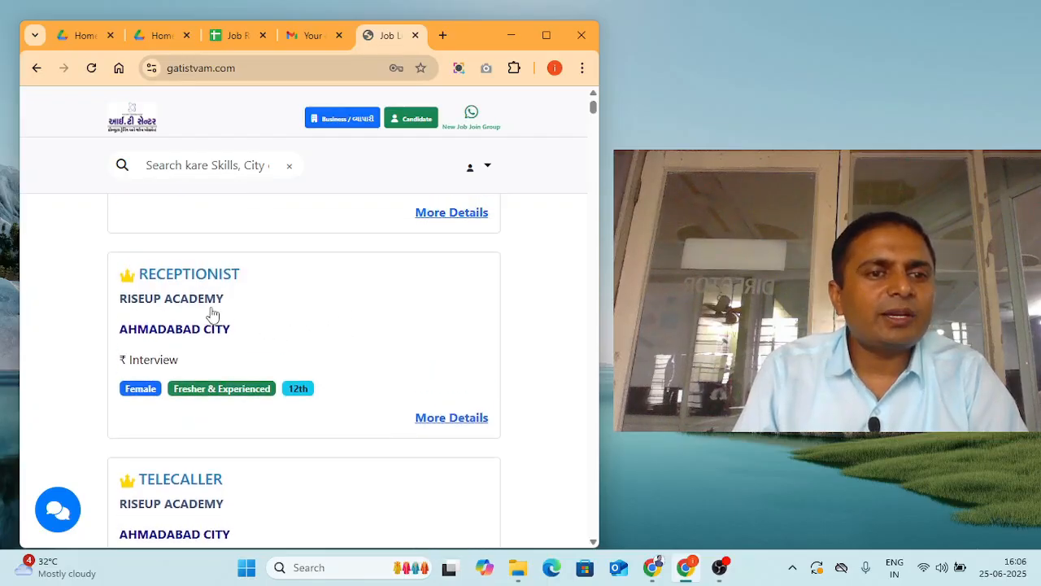
- Open the RiseUp Academy Receptionist vacancy and scroll through its full details
click(165, 301)
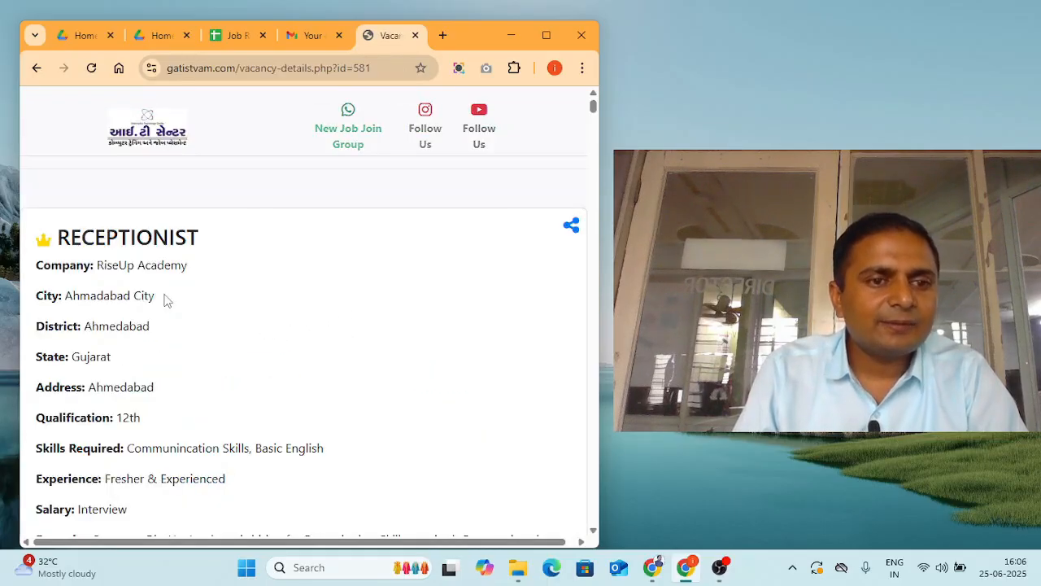
scroll(165, 305, down, 3)
scroll(165, 308, down, 1)
scroll(170, 325, up, 1)
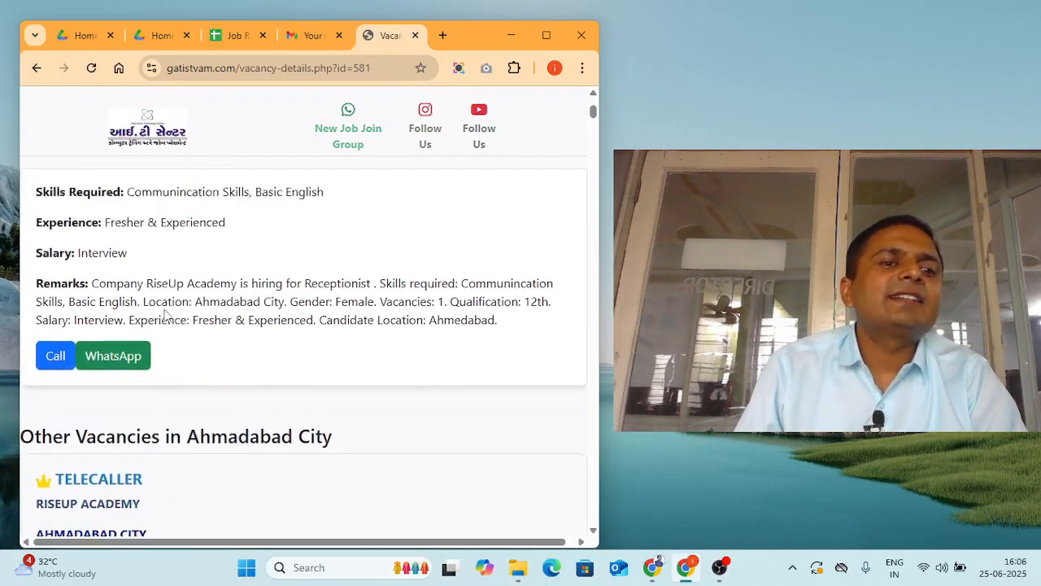
scroll(195, 281, up, 3)
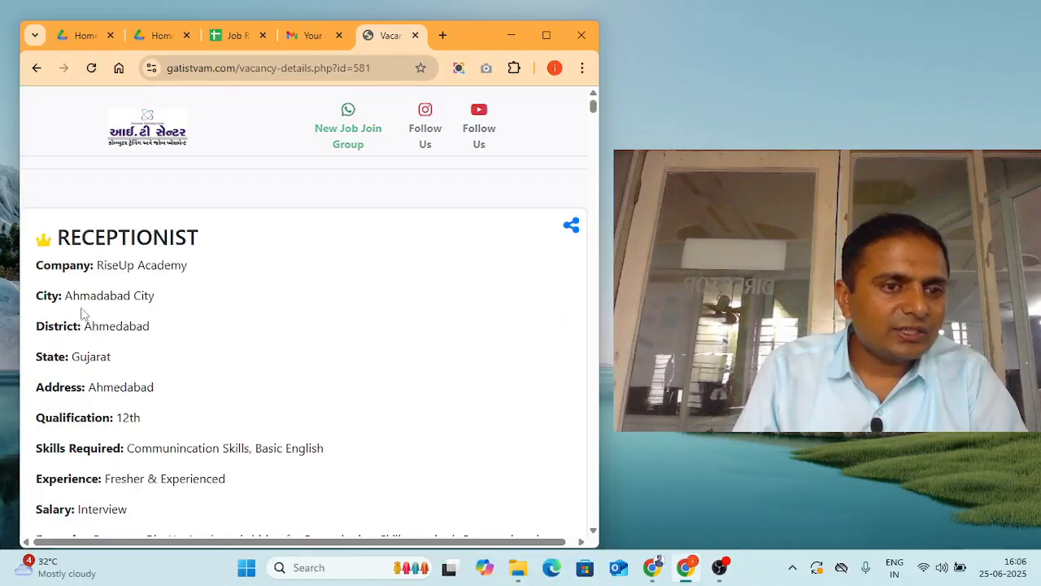
scroll(114, 310, down, 1)
scroll(158, 333, down, 1)
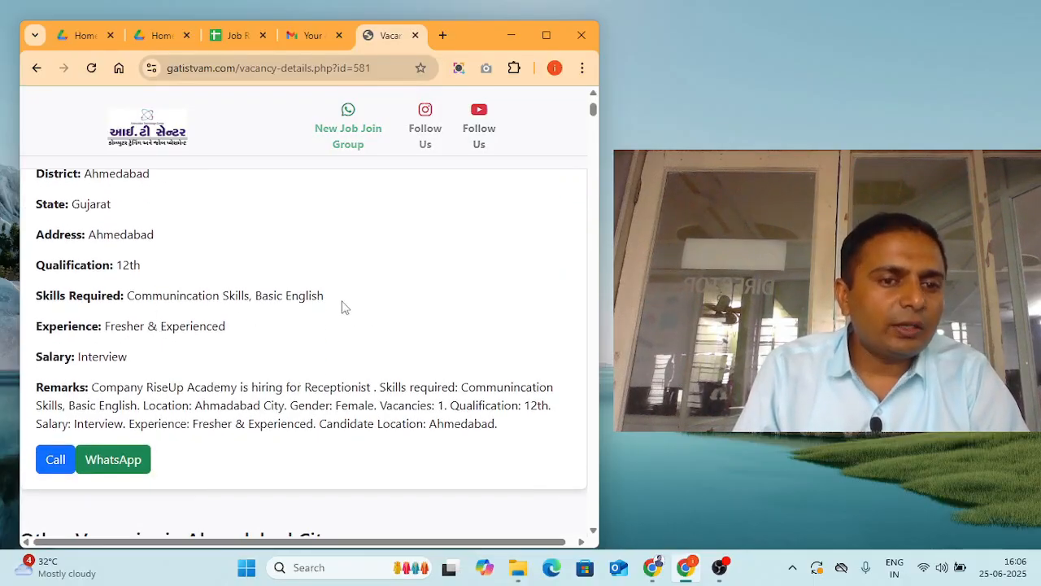
scroll(244, 334, down, 1)
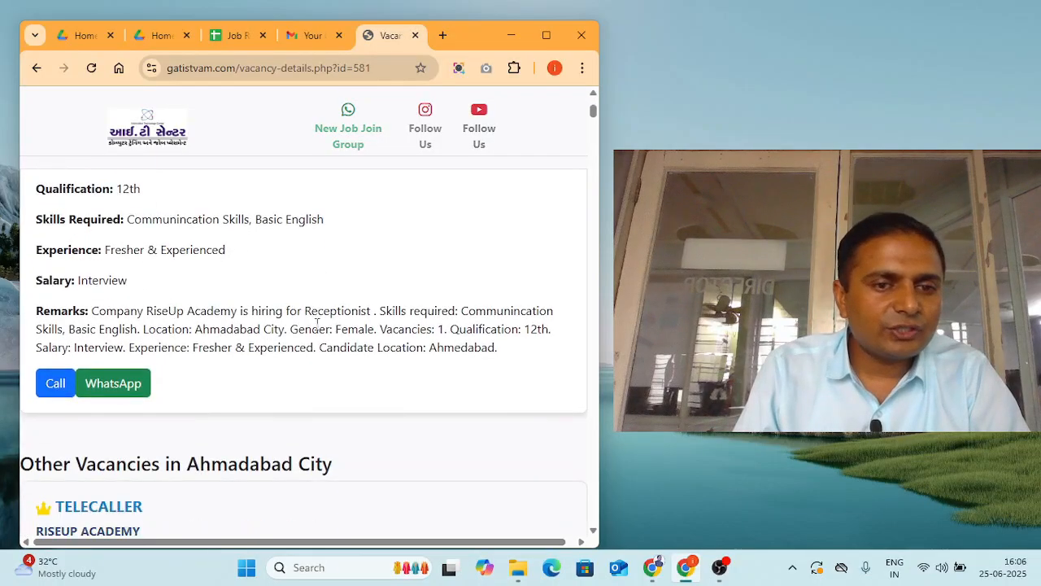
scroll(155, 326, down, 1)
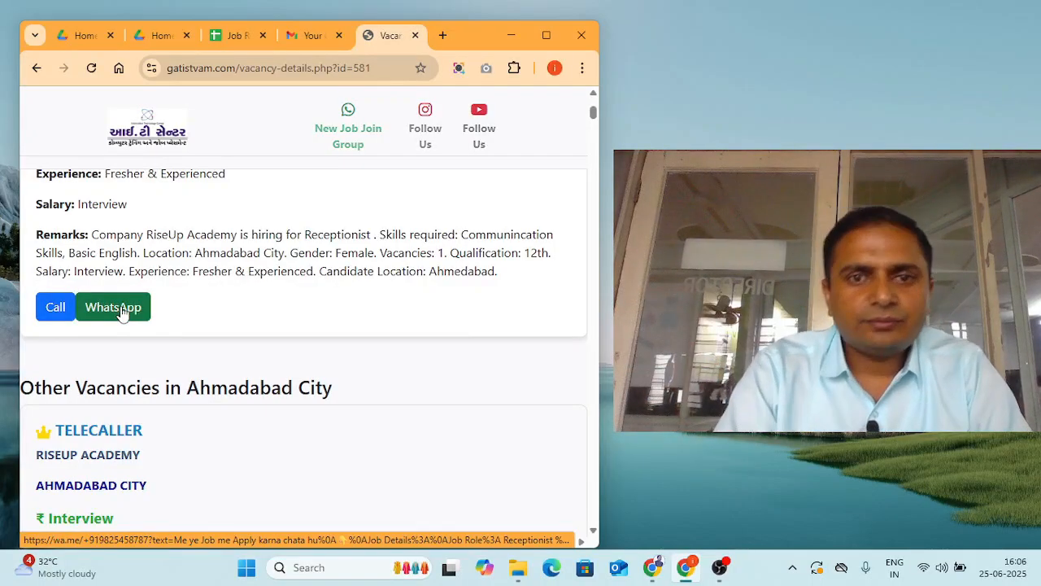
scroll(309, 306, up, 4)
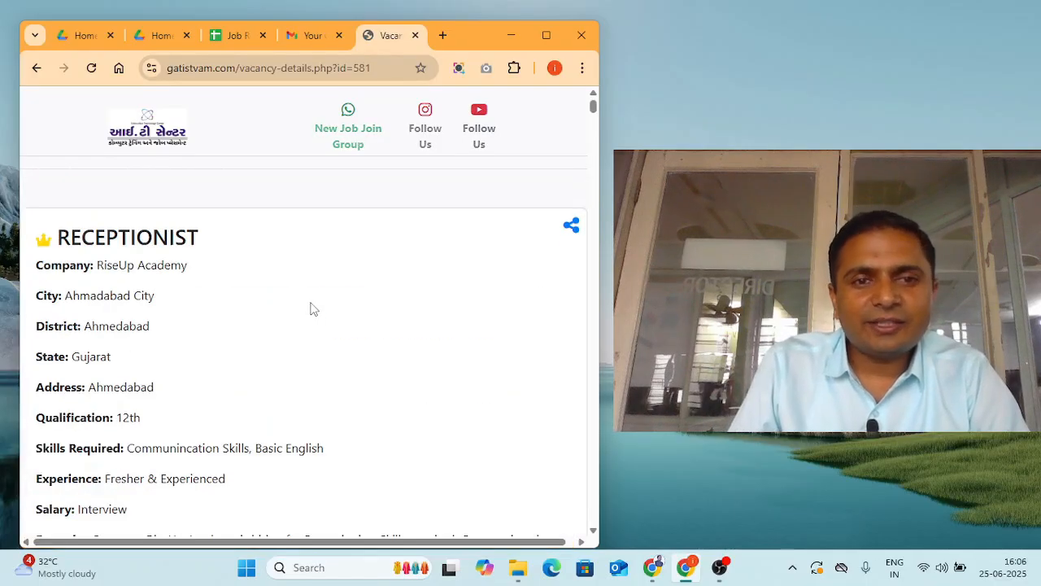
- Load gatistvam.com from the address bar, then minimize the browser to show the desktop
click(179, 68)
text(gatistvam.com)
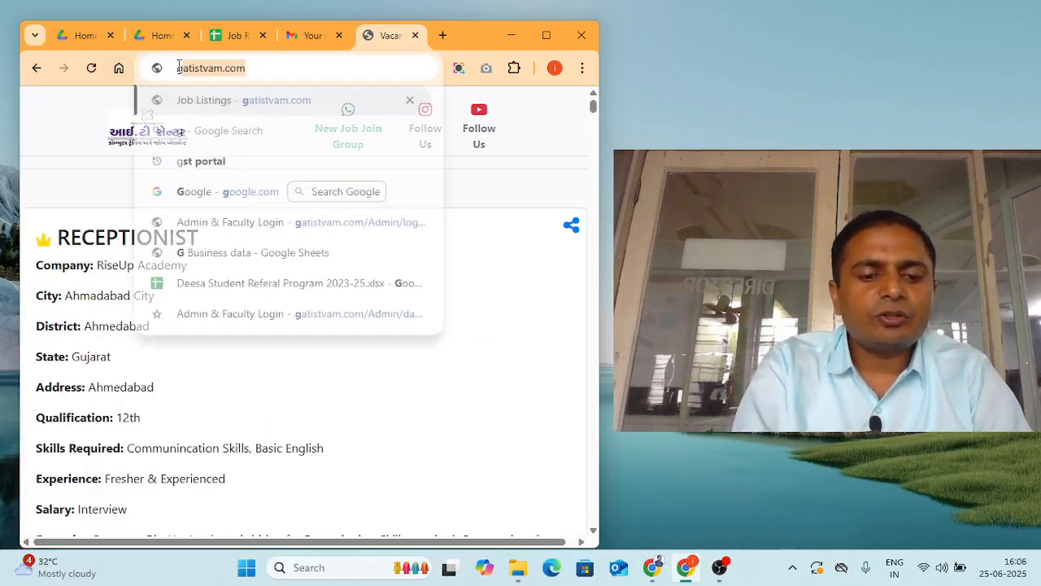
key(Return)
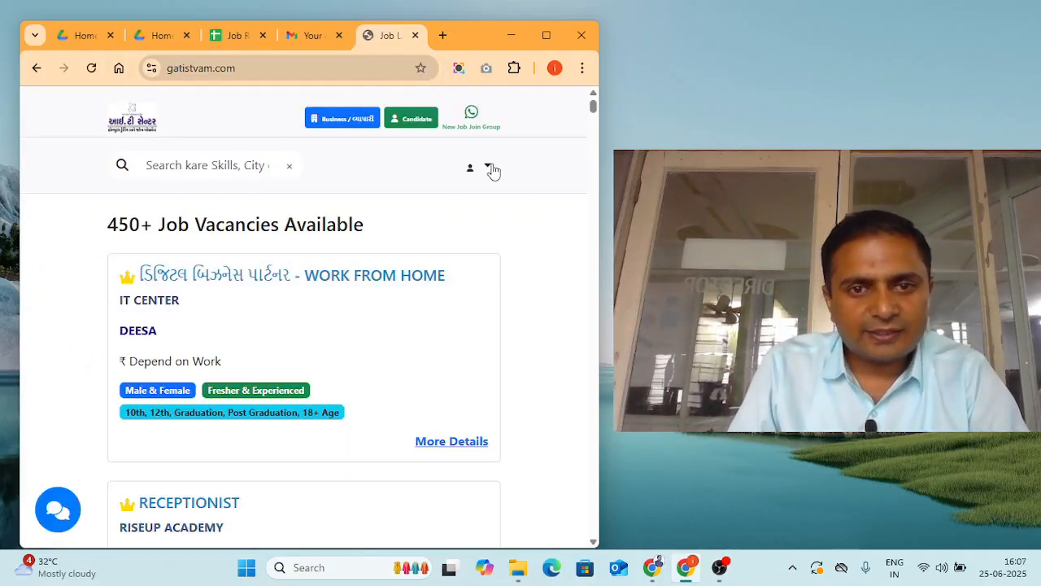
click(509, 35)
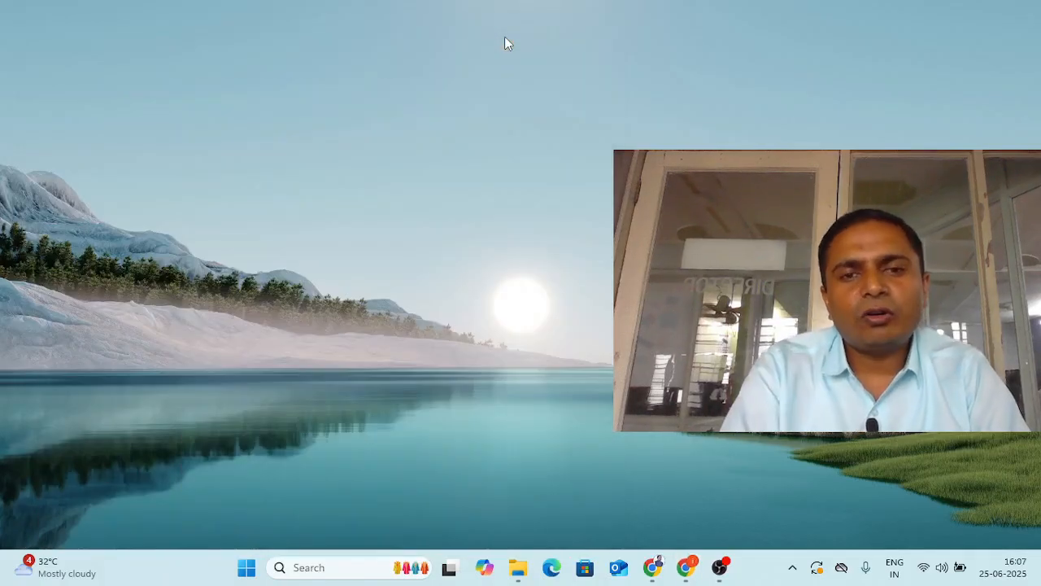